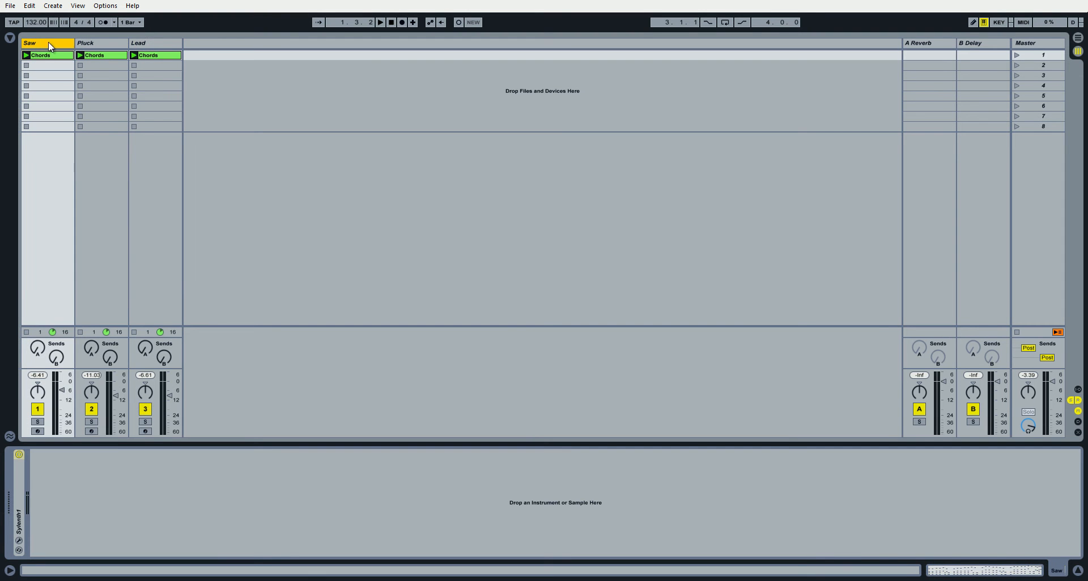
Open the Chords clip of the Pluck track and examine its notes up close in the piano roll.
left_click(84, 43)
left_click(43, 44)
left_click(86, 43)
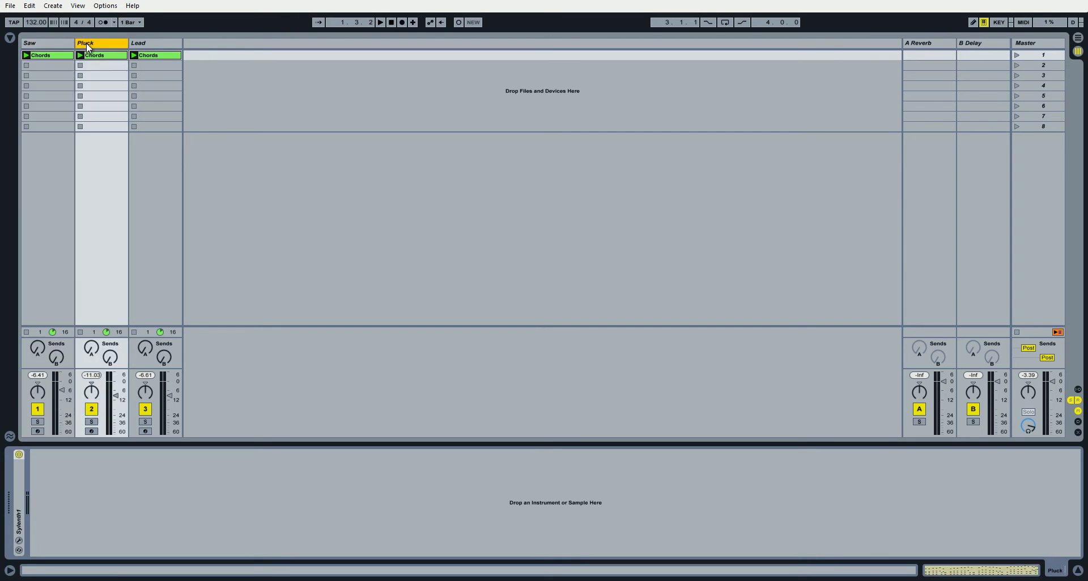
left_click(63, 43)
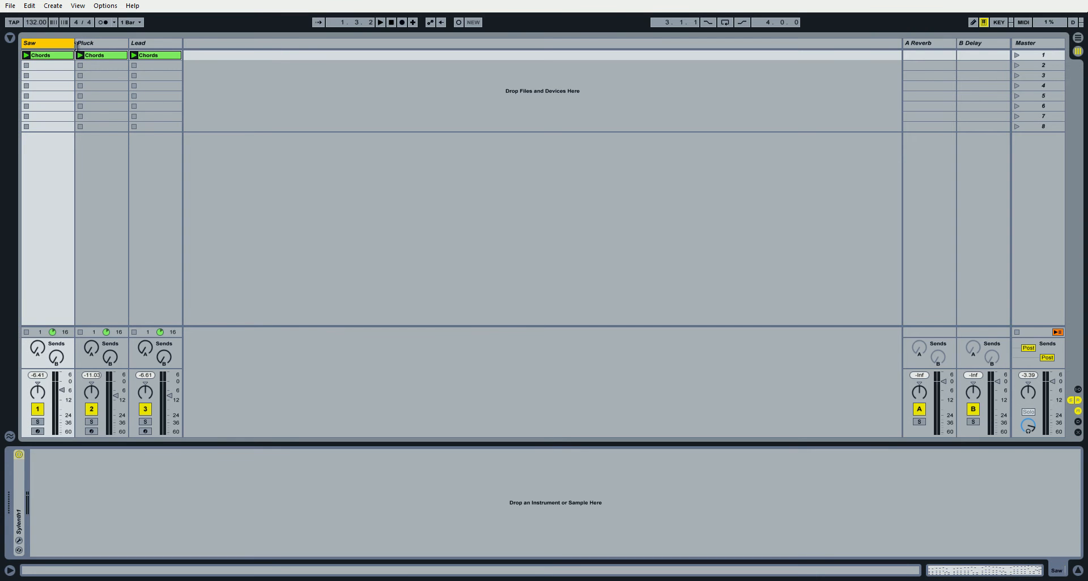
left_click(102, 55)
left_click(960, 566)
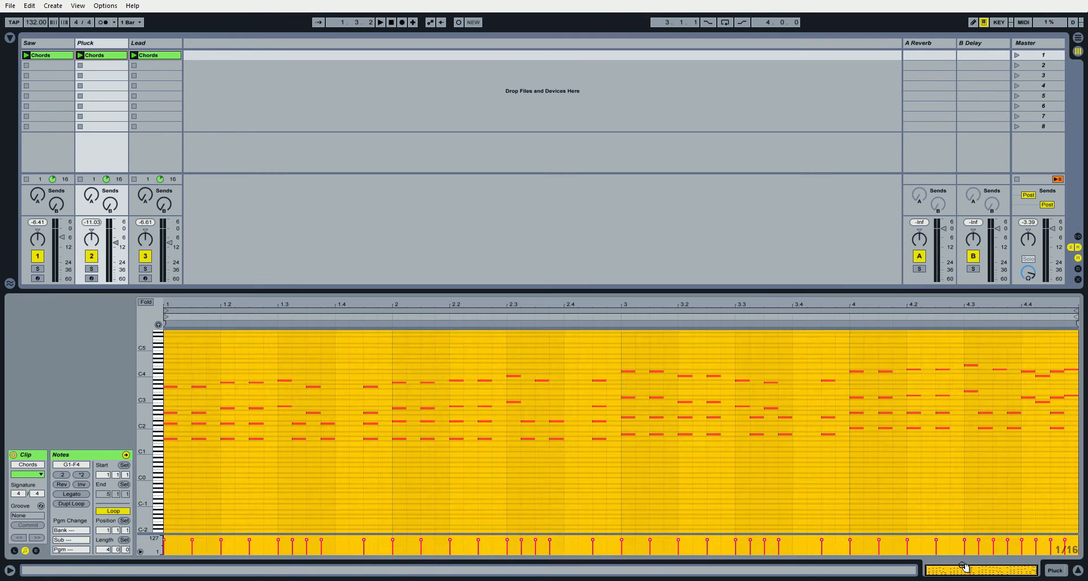
left_click(498, 501)
left_click_drag(142, 430, 153, 420)
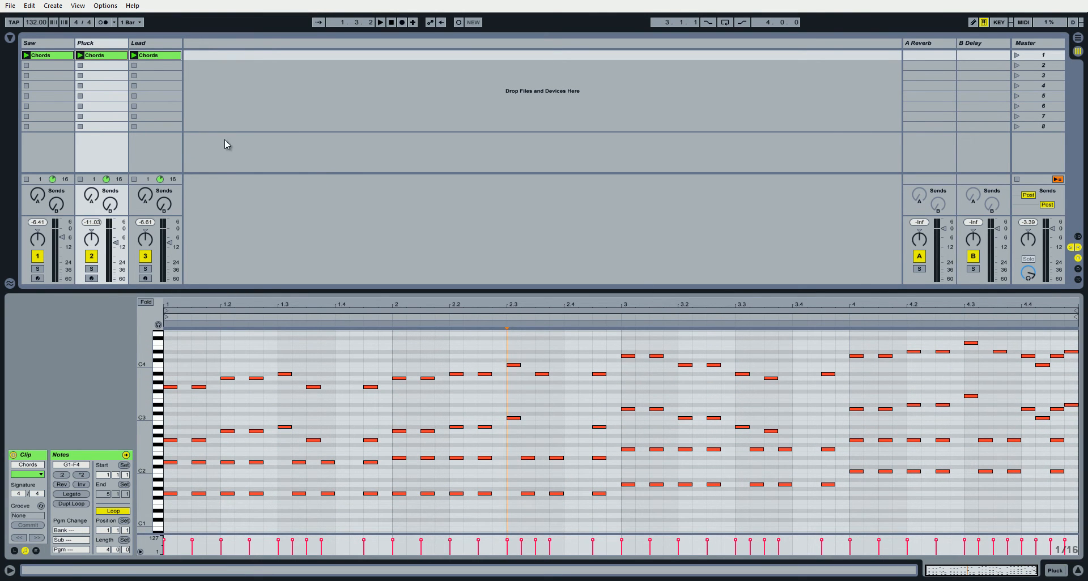
Compare the Chords clips of the Saw, Lead and Pluck tracks and inspect each track's device chain.
left_click(57, 46)
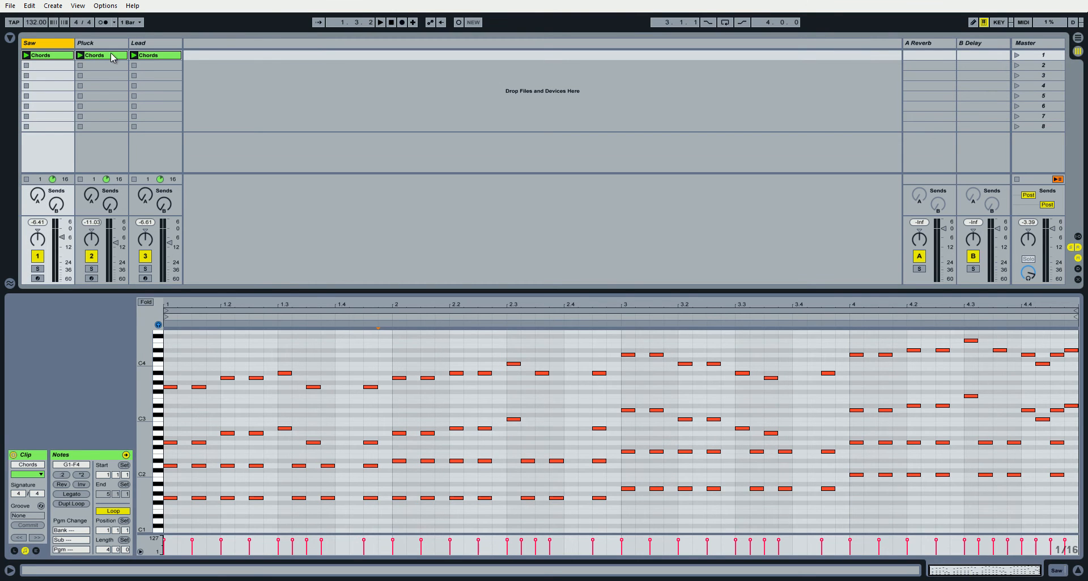
left_click(103, 57)
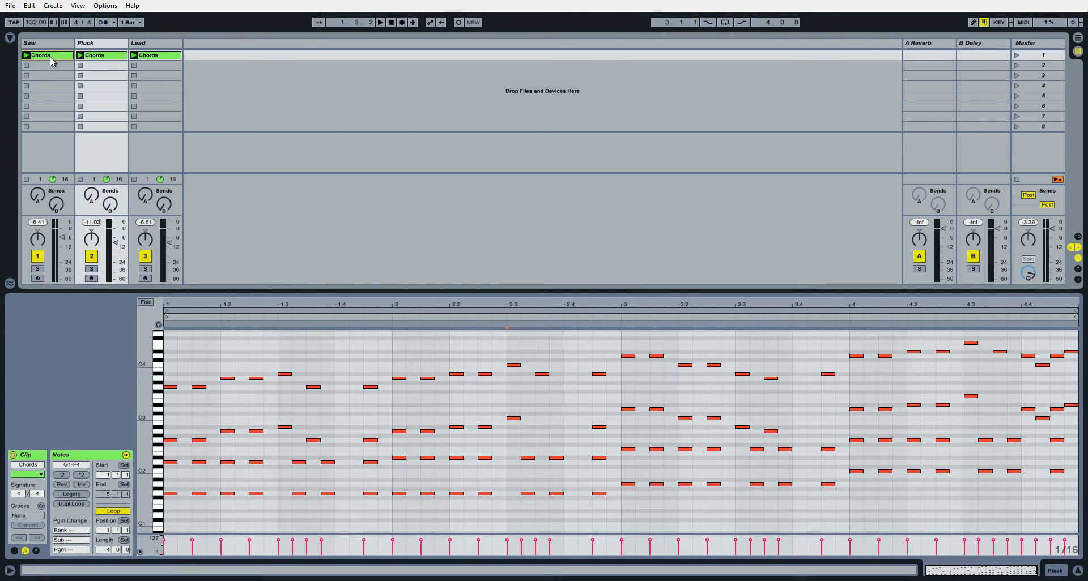
left_click(96, 45)
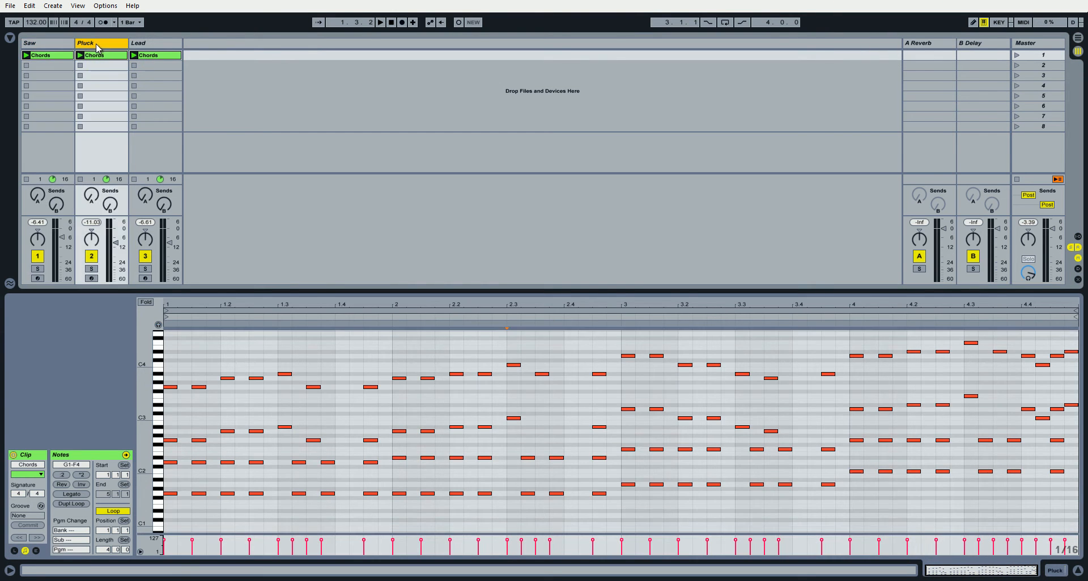
left_click(1055, 571)
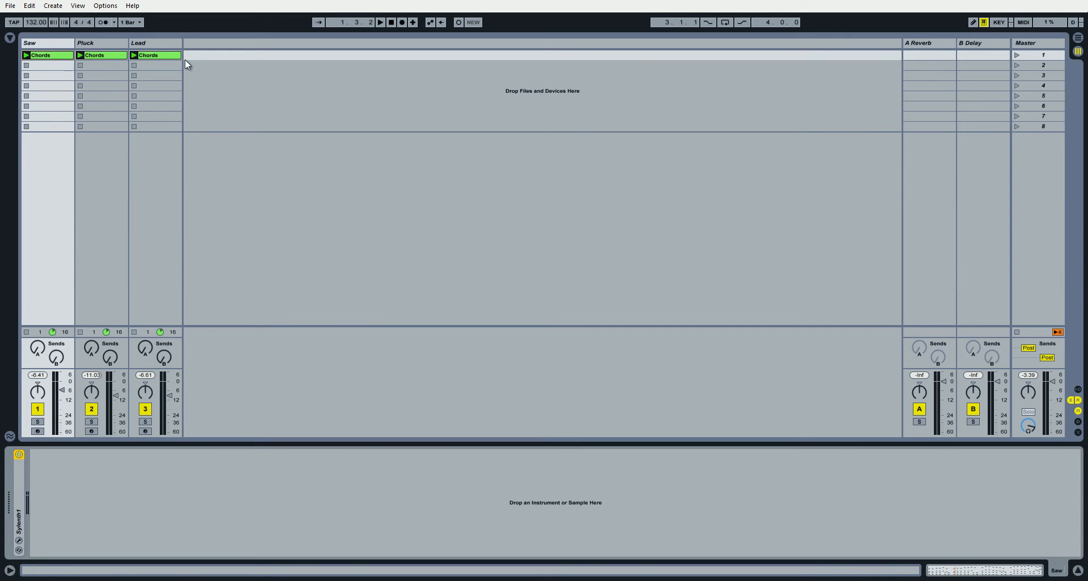
left_click(90, 42)
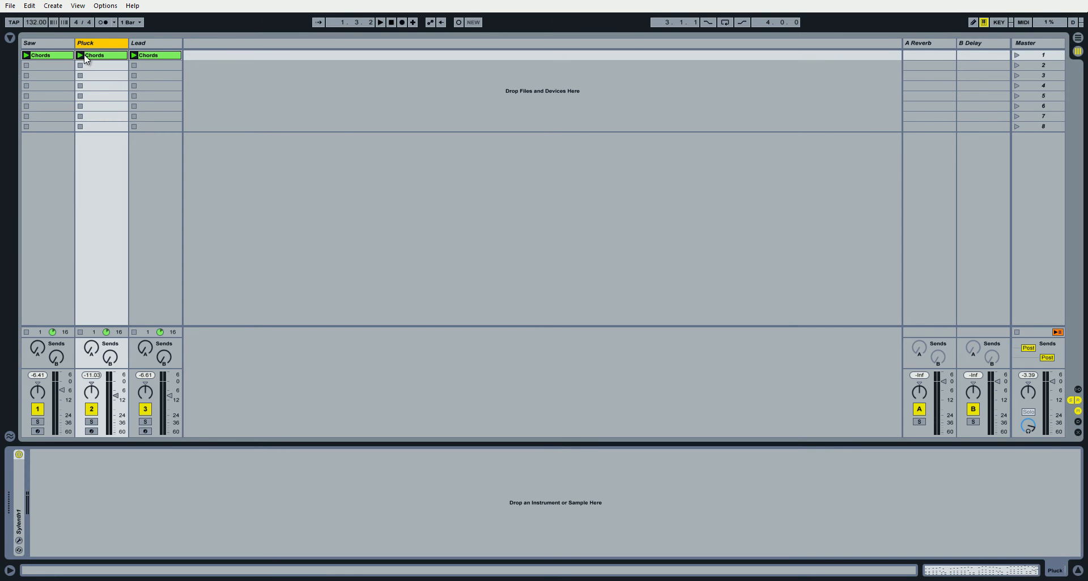
left_click(962, 569)
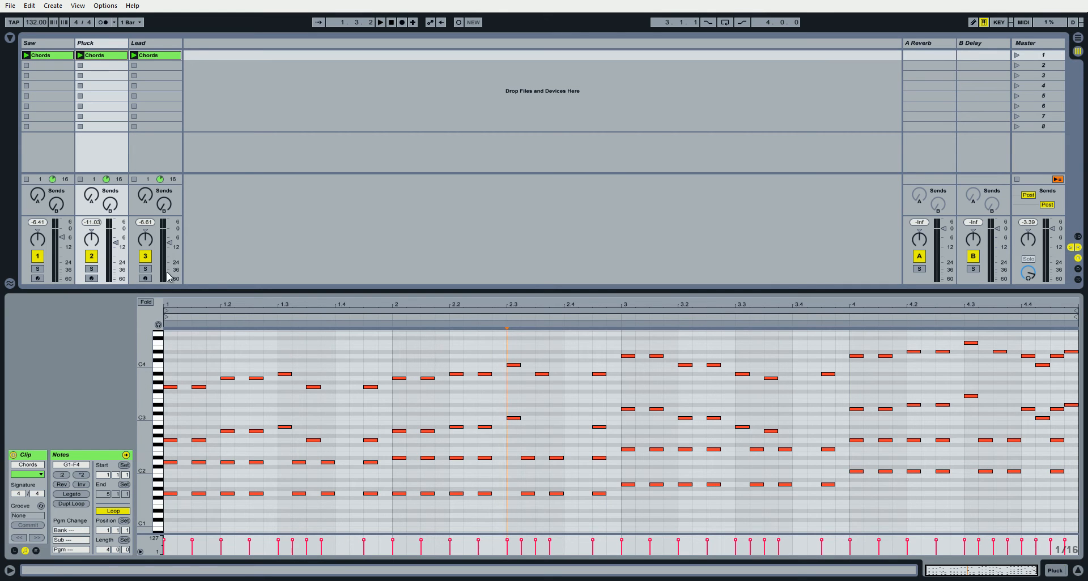
left_click(1053, 571)
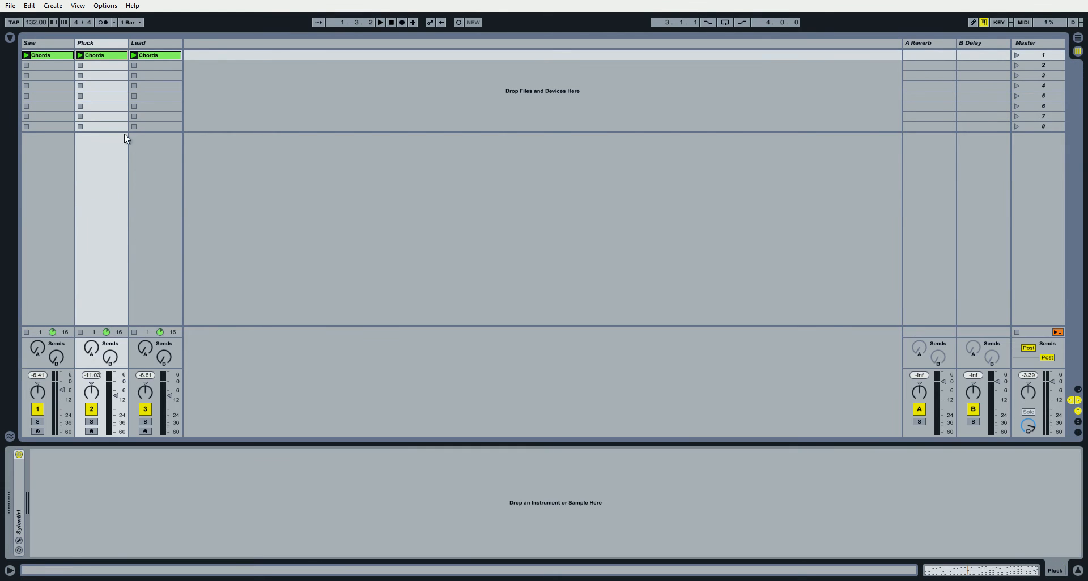
left_click(147, 44)
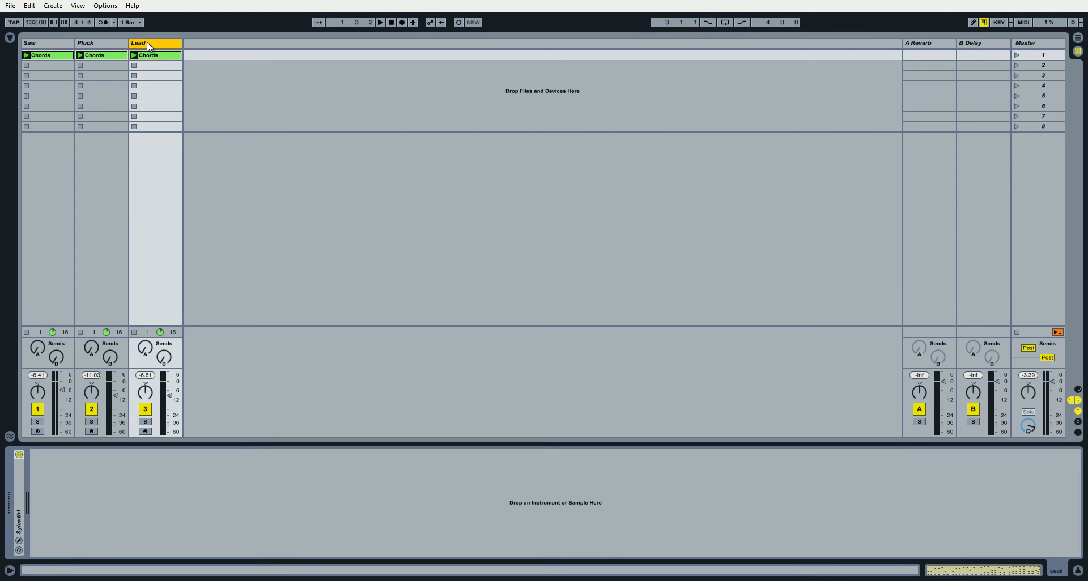
Play the Saw, Pluck and Lead clips together, and stop playback.
left_click(381, 22)
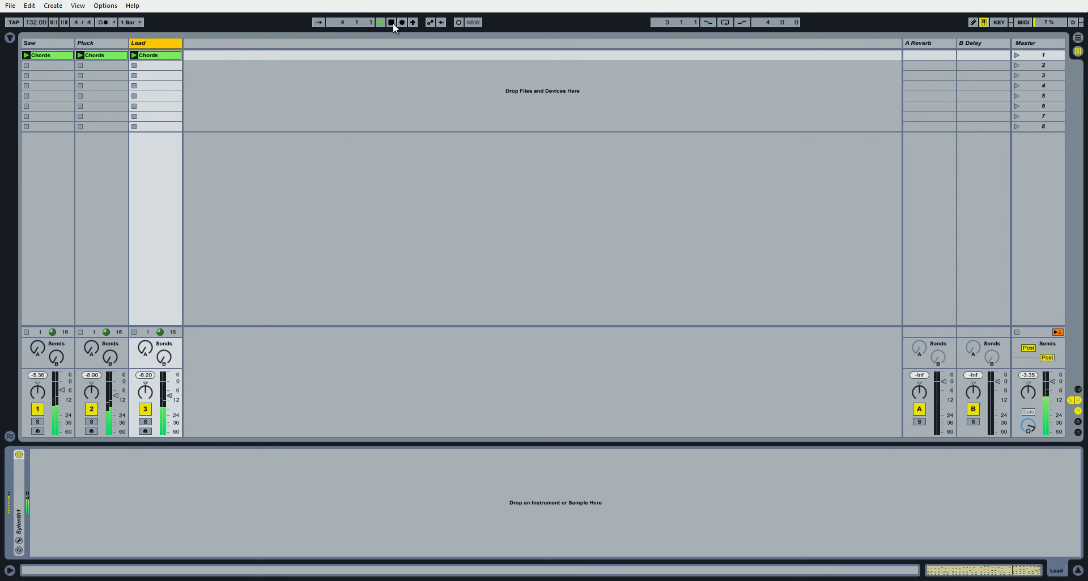
left_click(393, 23)
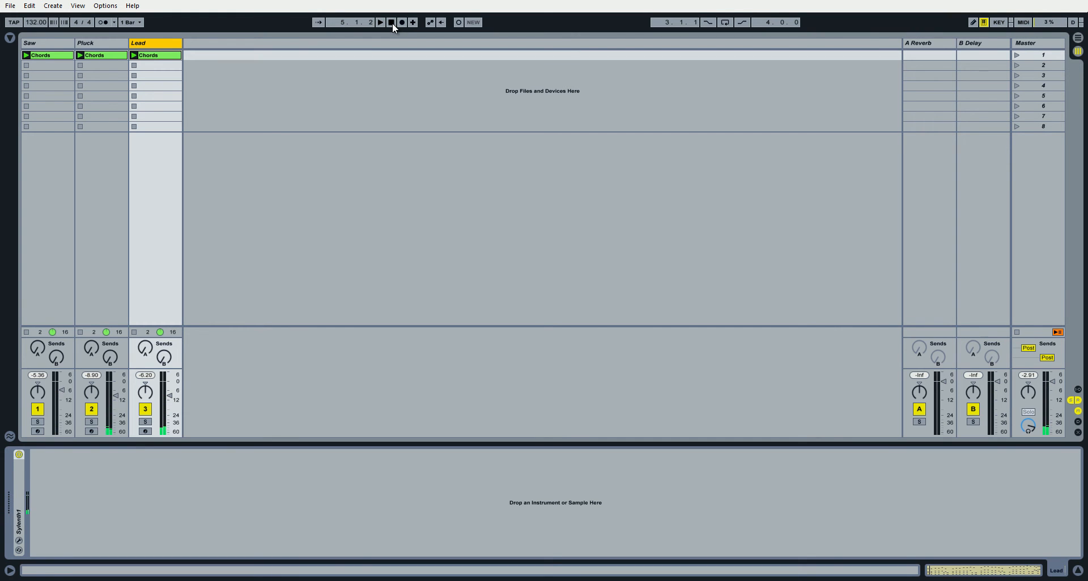
left_click(93, 43)
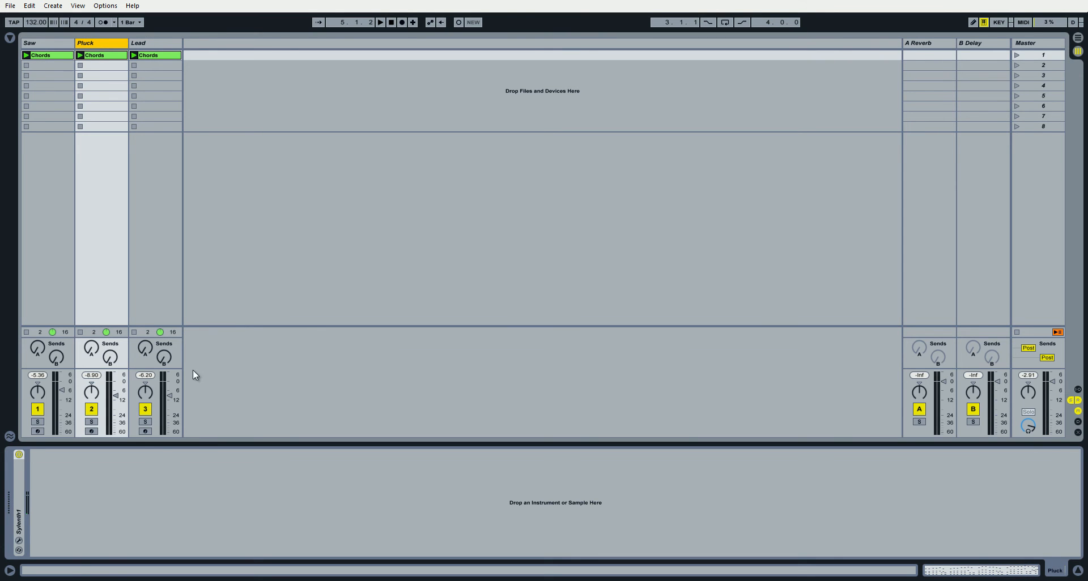
Solo the Saw track and listen to its Chords clip on its own.
left_click(64, 47)
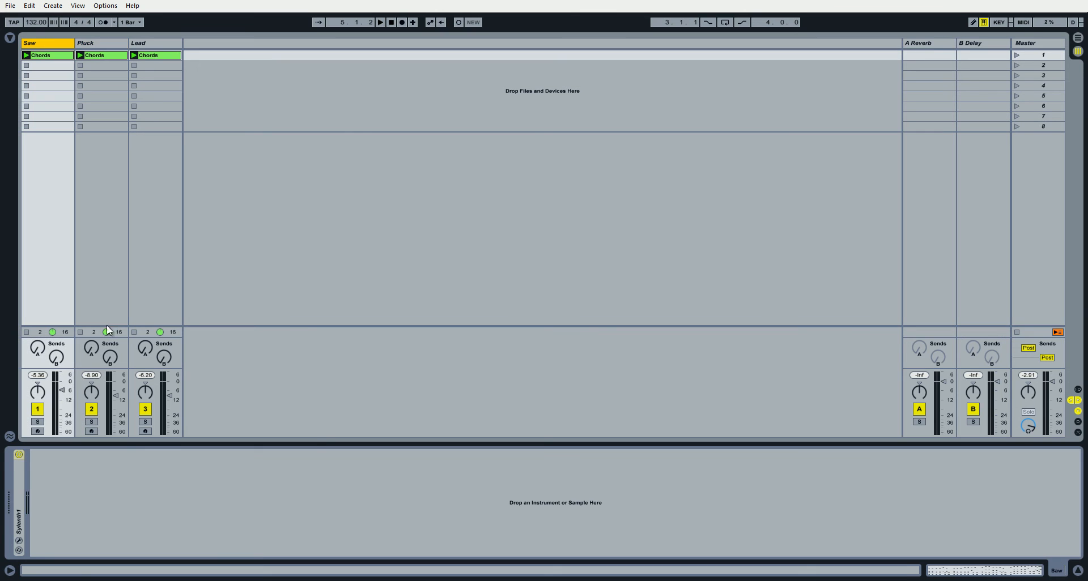
left_click(39, 422)
key("space")
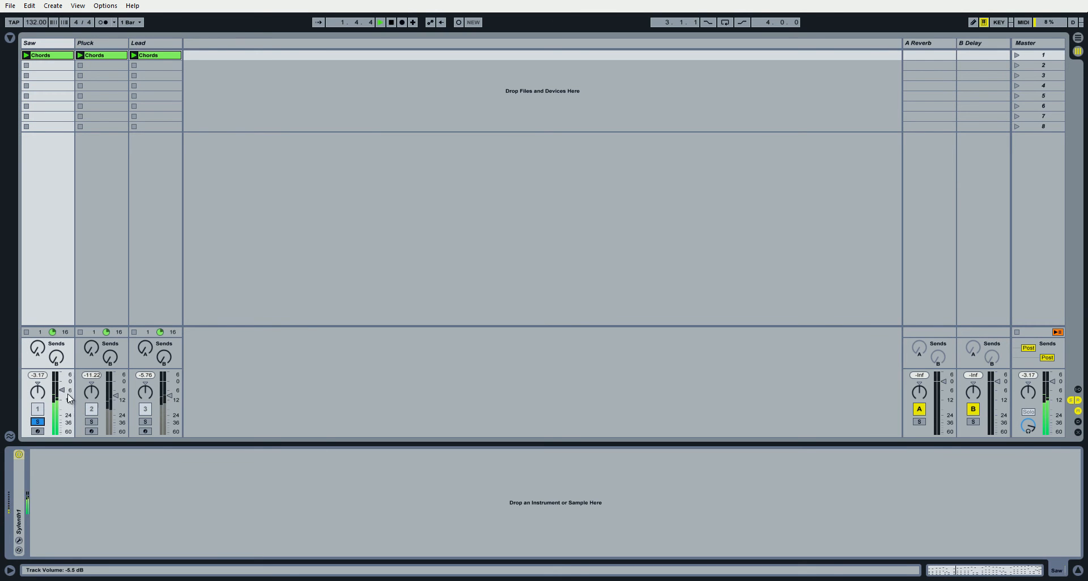
key("space")
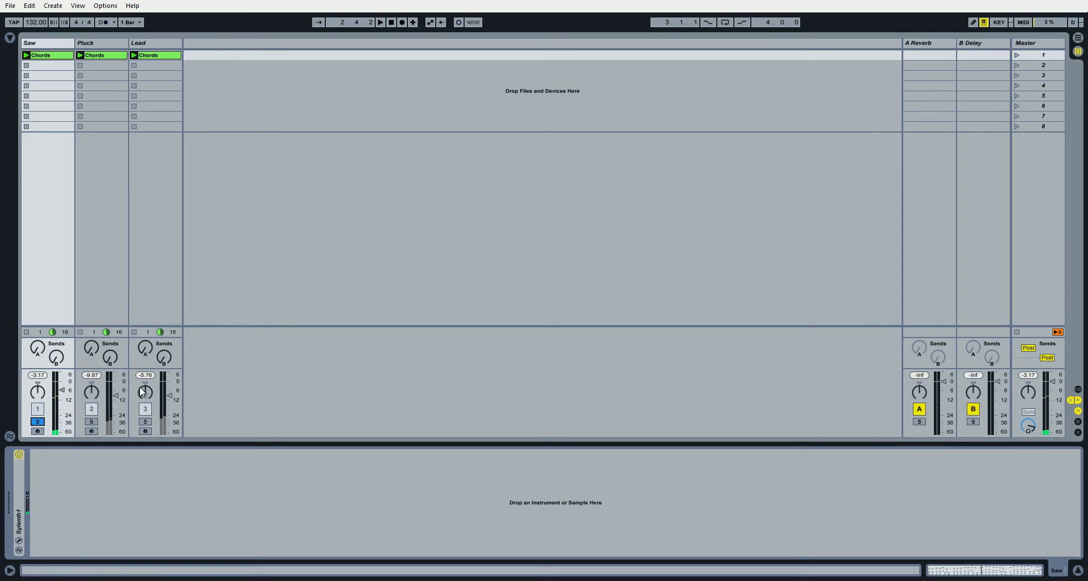
Solo the Pluck track, play it, and open its Chords clip for note editing.
left_click(92, 422)
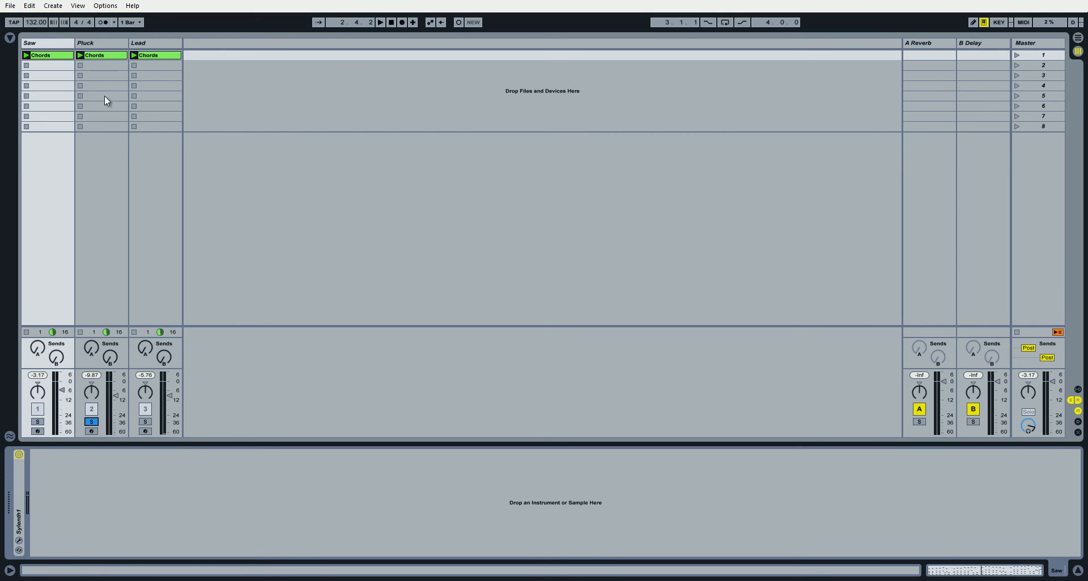
left_click(103, 43)
key("space")
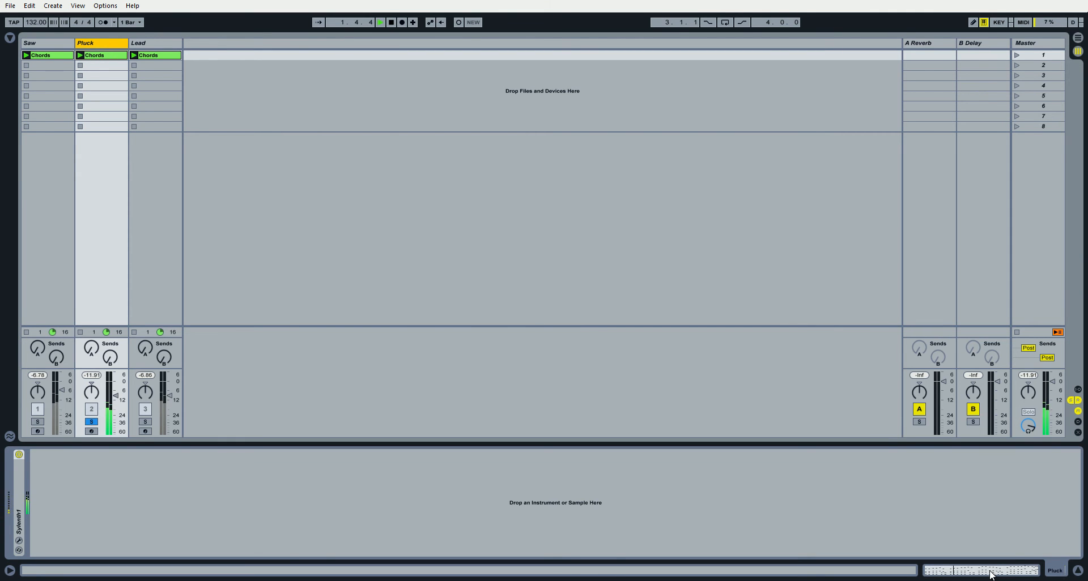
left_click(991, 574)
left_click(363, 414)
Try the Pluck clip without its highest row of notes during playback, and undo the deletions.
left_click_drag(172, 351, 1073, 395)
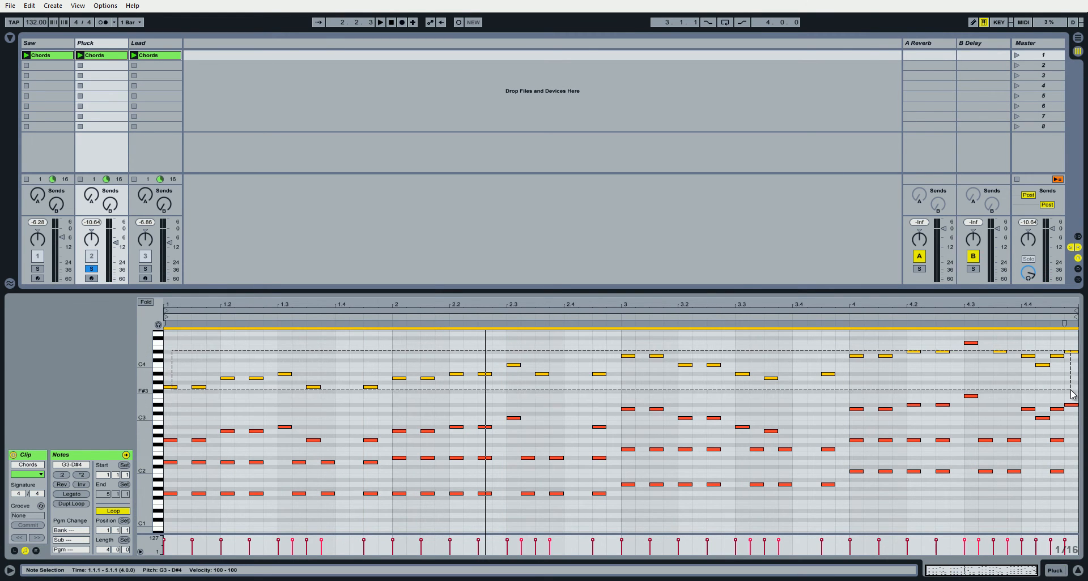
key("Delete")
left_click(971, 343)
key("Delete")
key("space")
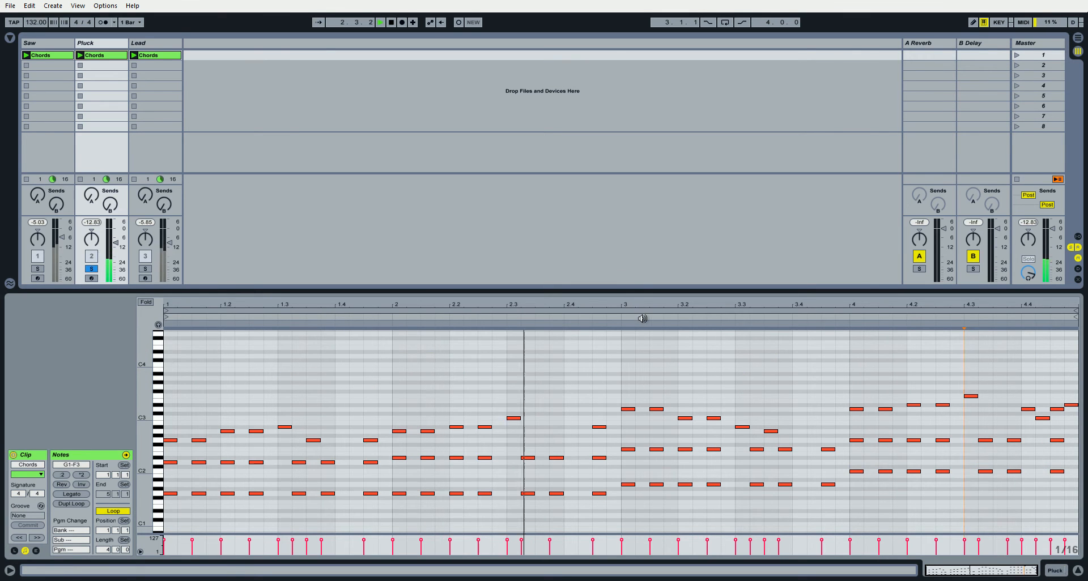
key("space")
key("ctrl+z")
key("ctrl+z")
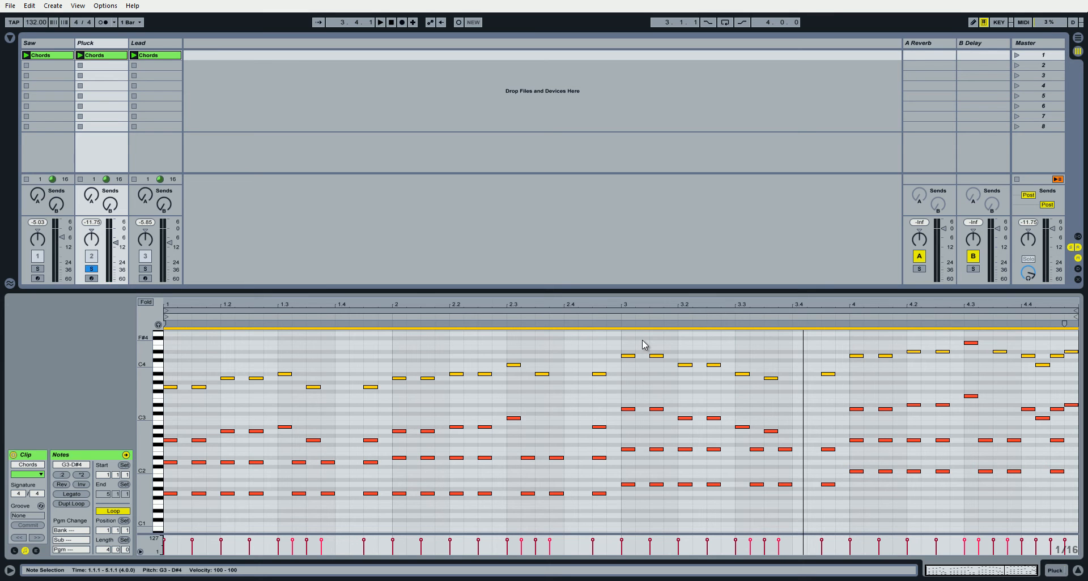
Delete the highest row of notes in the Pluck clip, including the single top note at 4.3.
key("Delete")
left_click_drag(947, 335, 967, 344)
key("Delete")
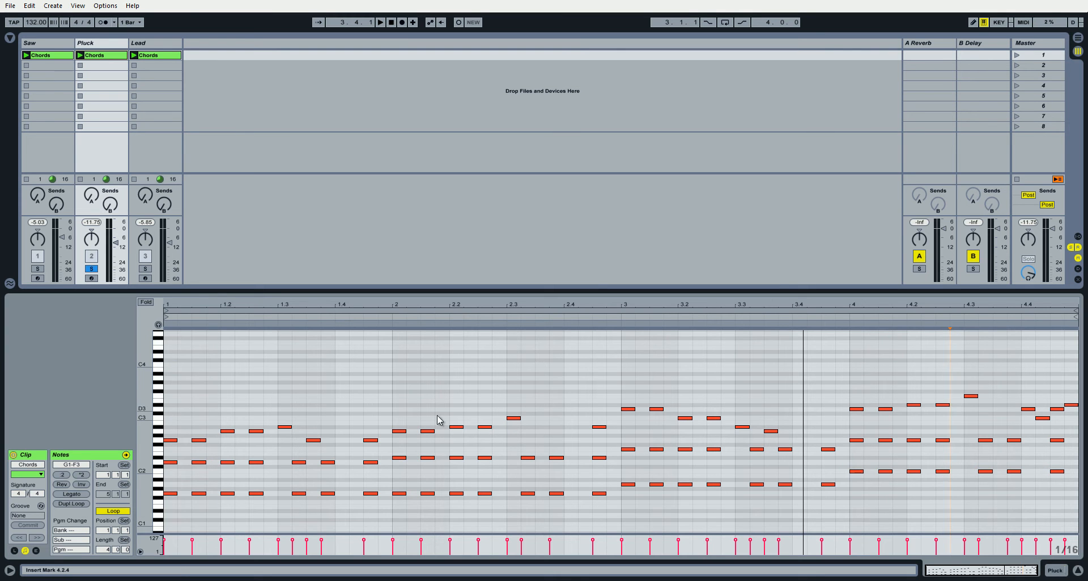
Delete the lowest row of bass notes across all four bars of the Pluck clip.
left_click_drag(177, 484, 997, 518)
key("Delete")
left_click_drag(847, 461, 1069, 486)
key("Delete")
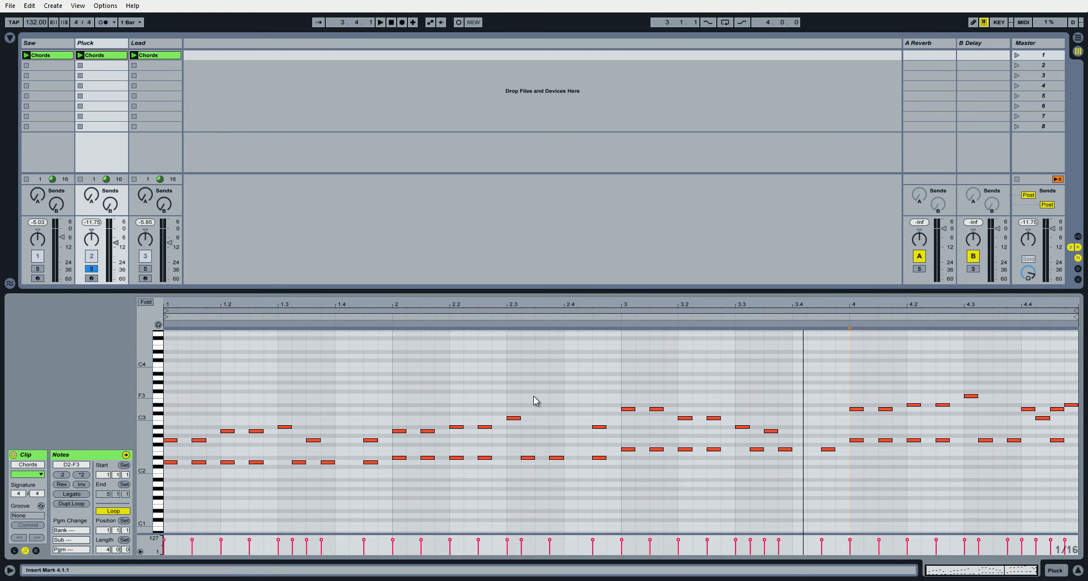
Play back the thinned Pluck clip and add an A#2 note at 2.3.3.
key("space")
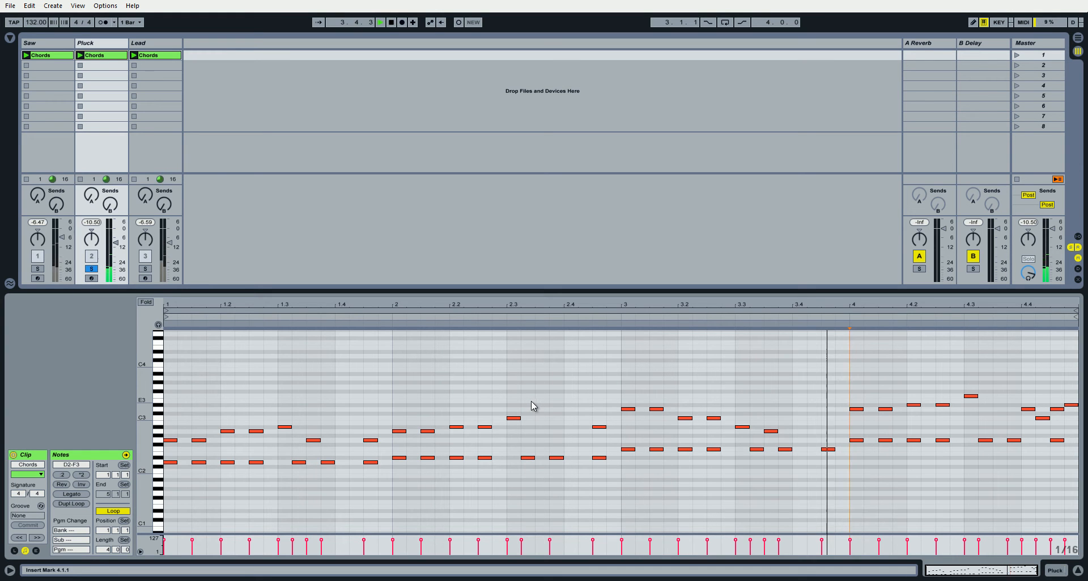
key("space")
key("space")
double_click(543, 427)
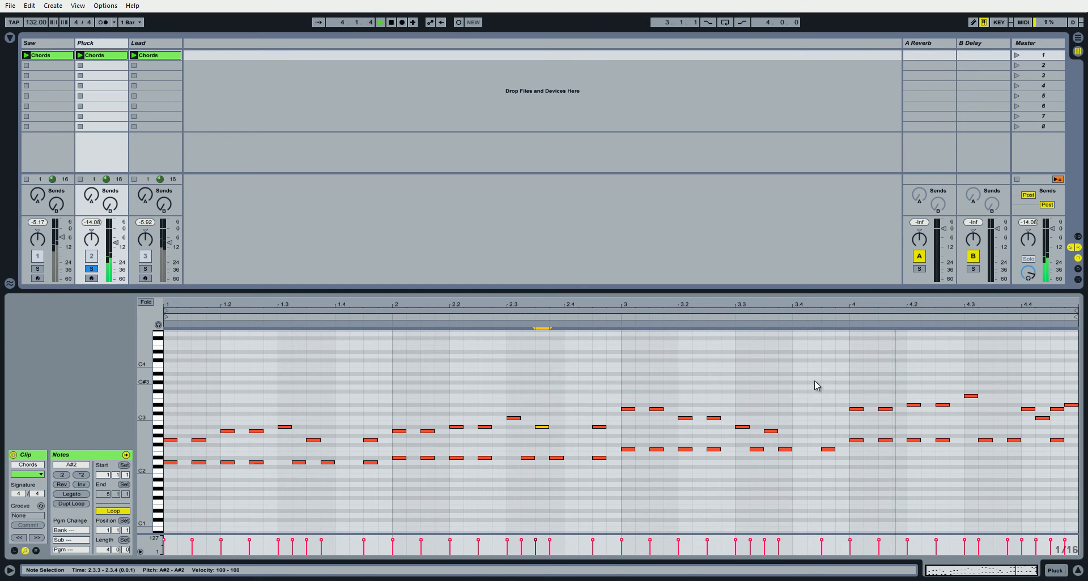
Toggle the Saw track's solo during playback to compare the Pluck alone with both tracks together.
left_click(39, 270)
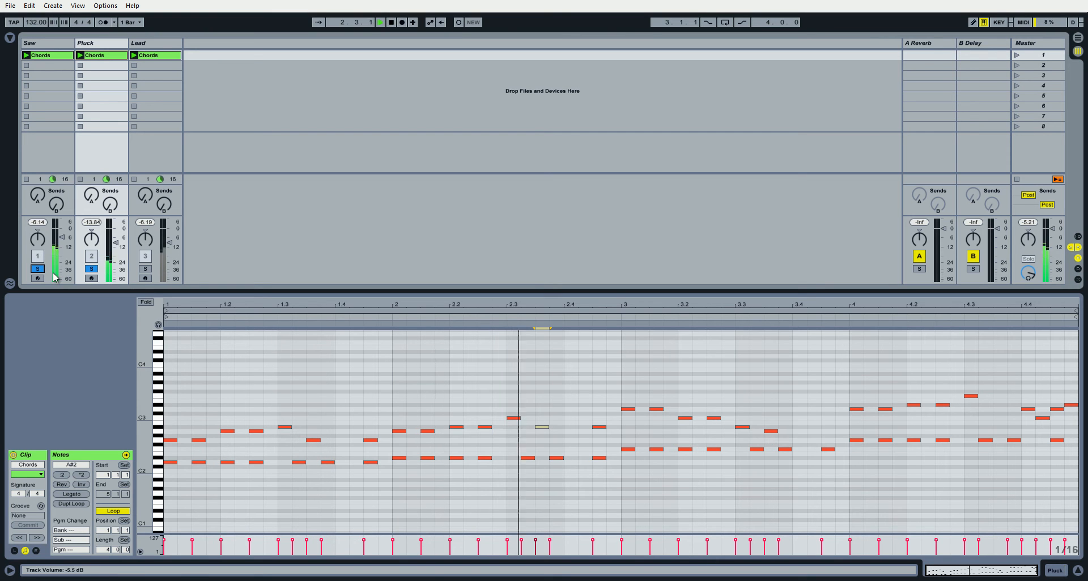
left_click(38, 269)
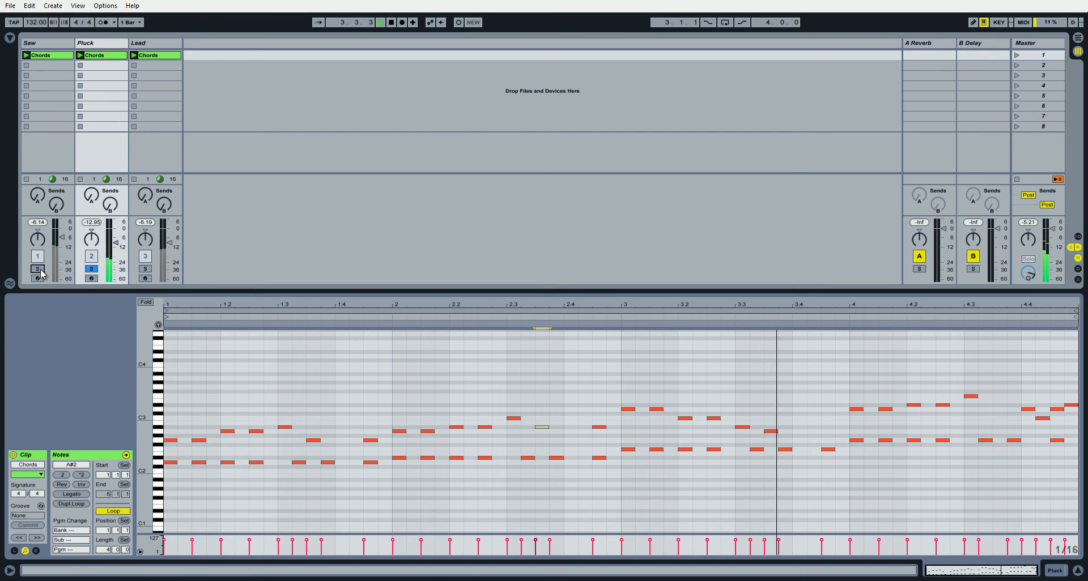
left_click(40, 270)
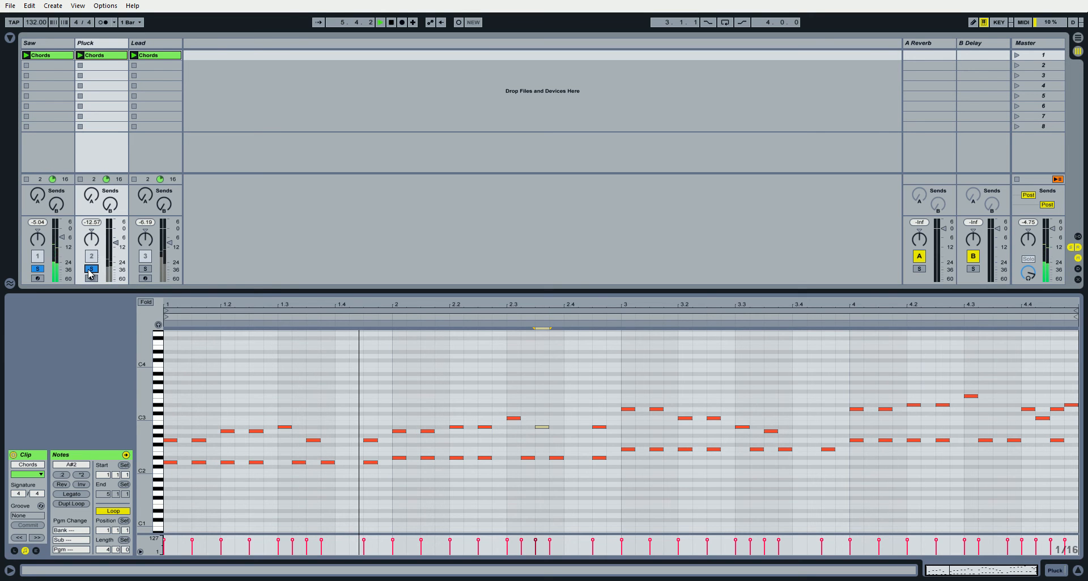
left_click(89, 271)
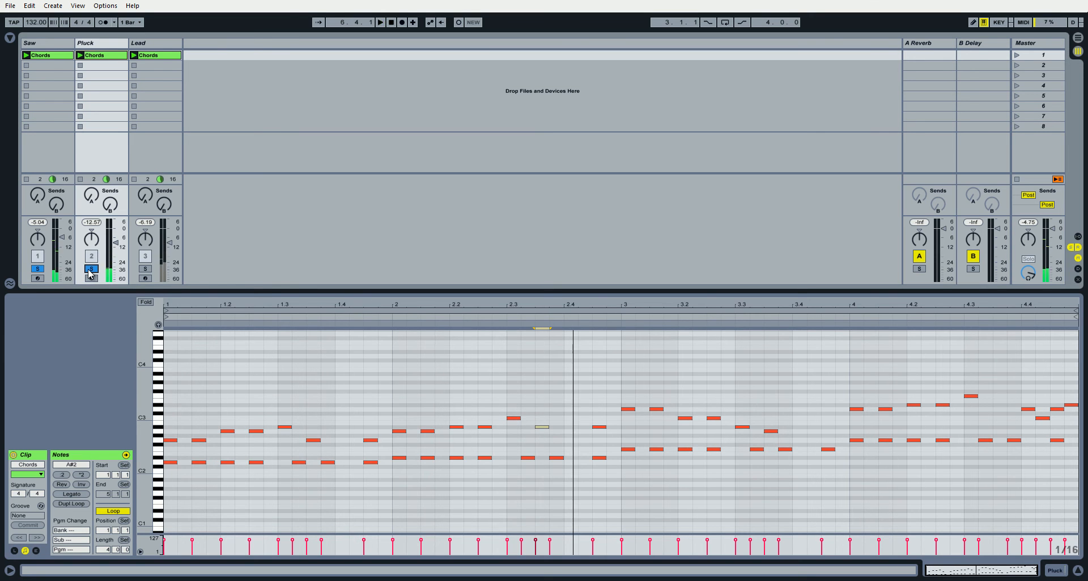
Solo the Lead track, add an A#2 note at 2.3.3 in its Chords clip, and play it back.
left_click(153, 44)
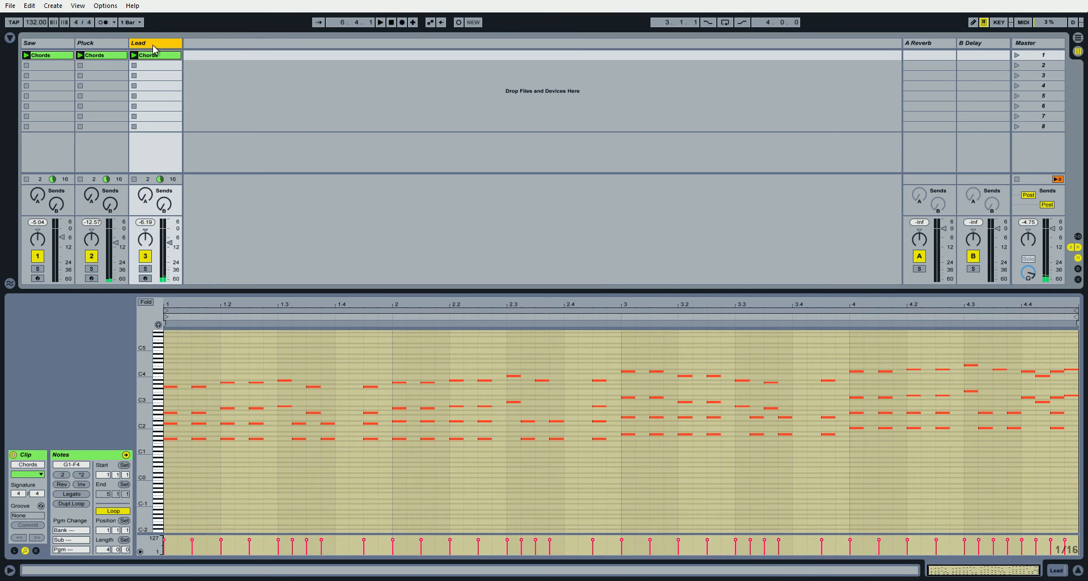
left_click(146, 269)
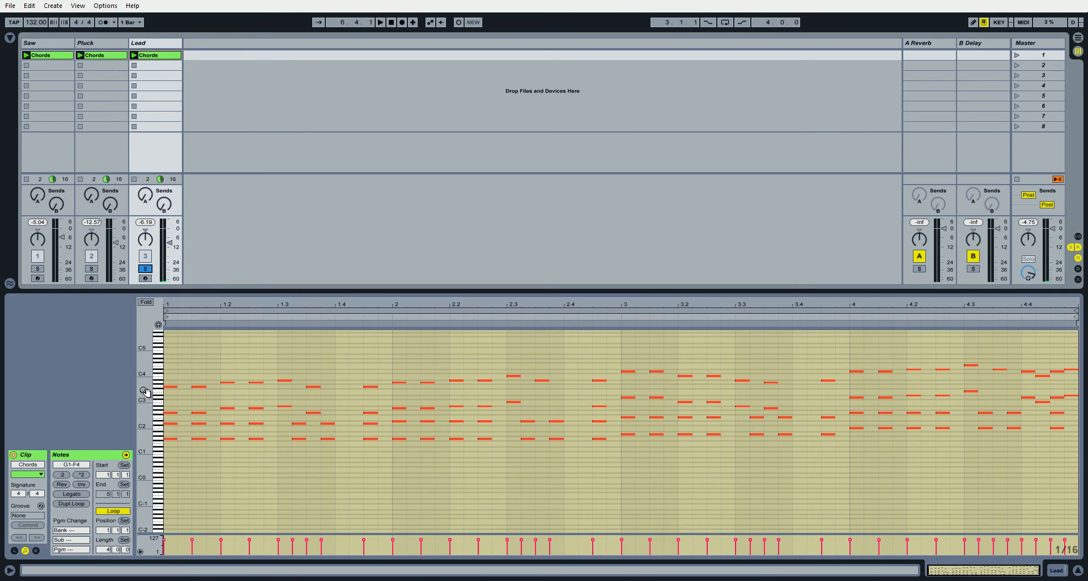
left_click_drag(145, 392, 160, 395)
left_click(330, 359)
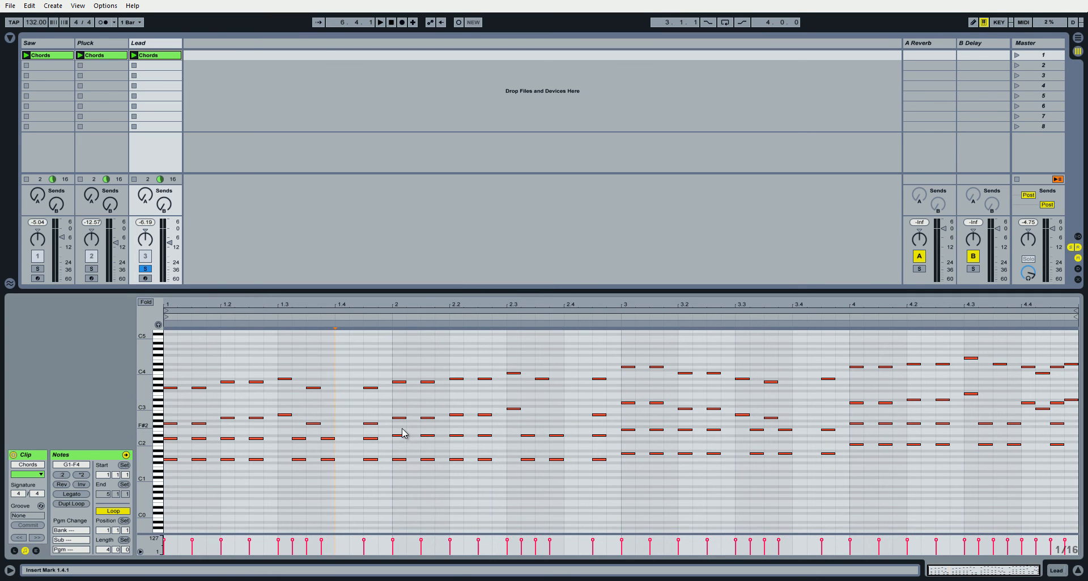
double_click(542, 418)
left_click_drag(542, 422, 544, 419)
key("space")
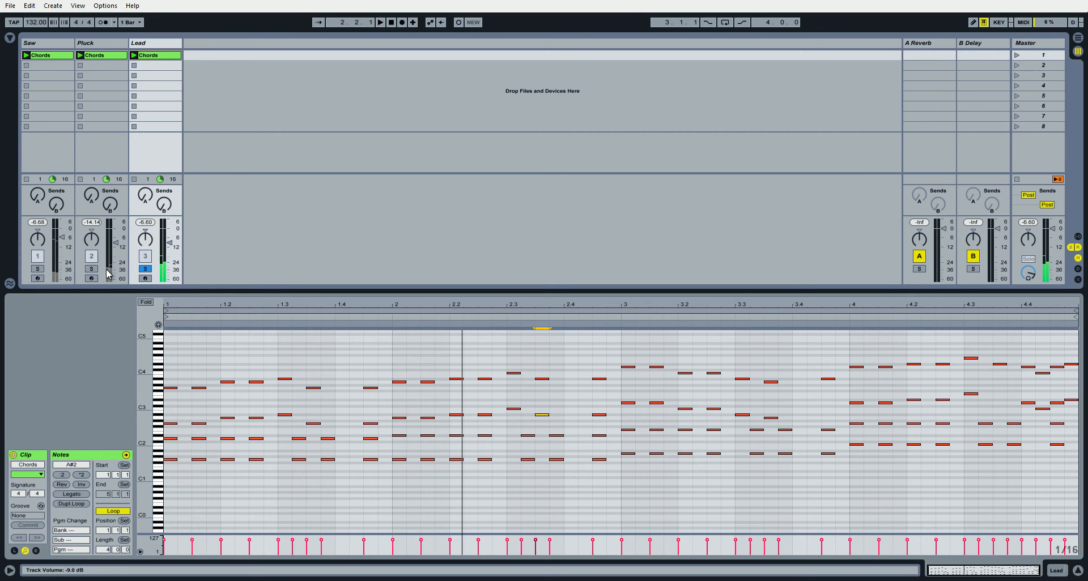
Solo the Saw alongside the Lead, play both layers together, and return to the Lead alone.
left_click(35, 271)
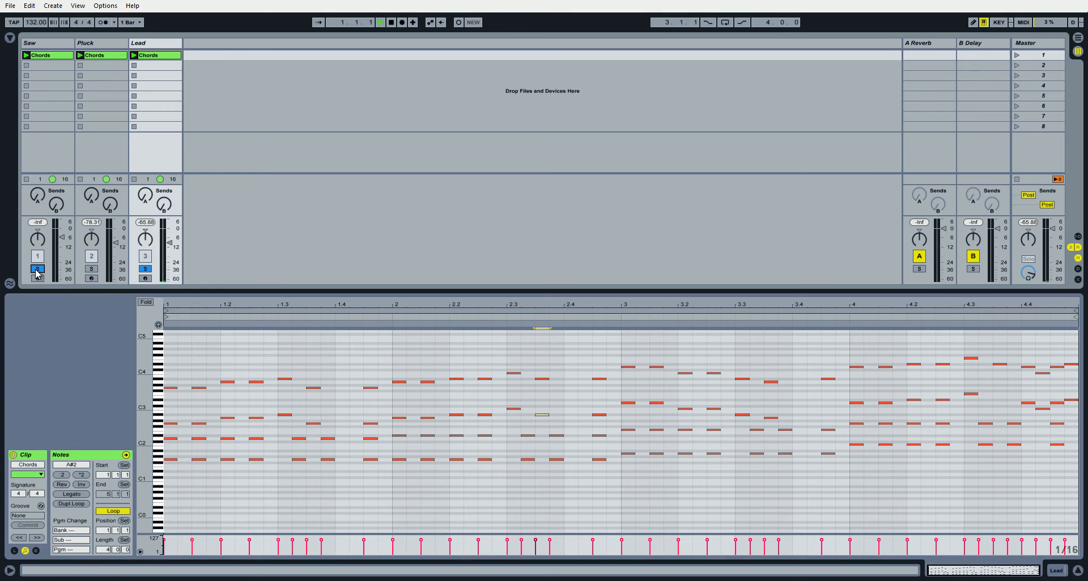
key("space")
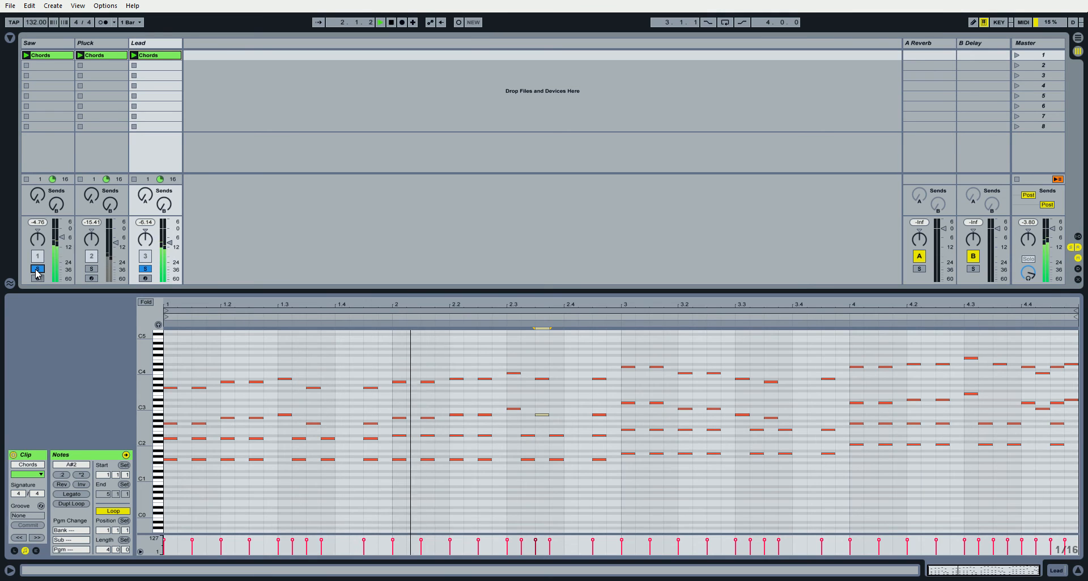
left_click(37, 270)
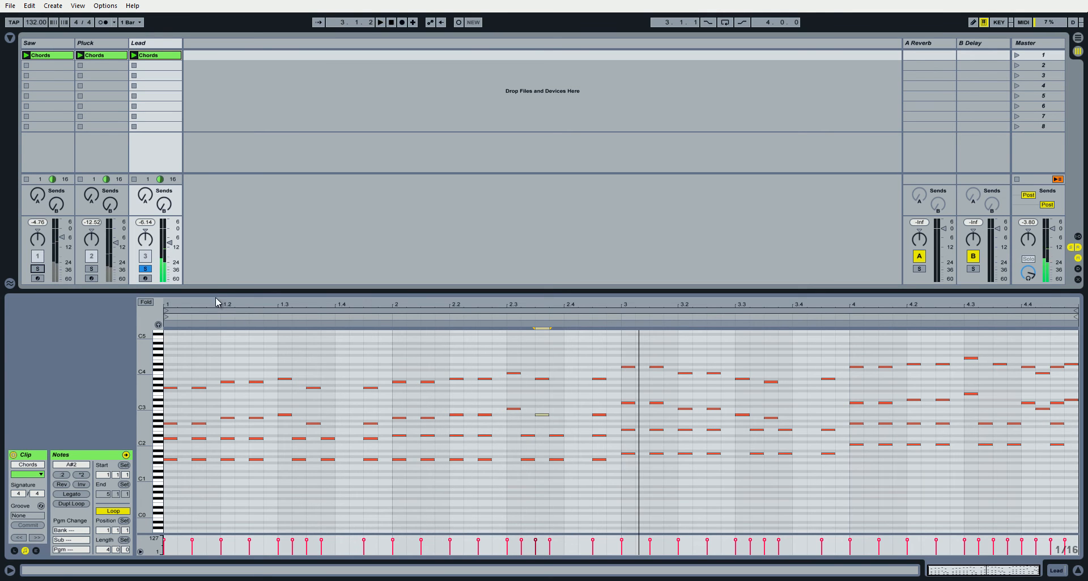
Delete all notes below the top melody line across the four bars of the Lead clip.
left_click(286, 400)
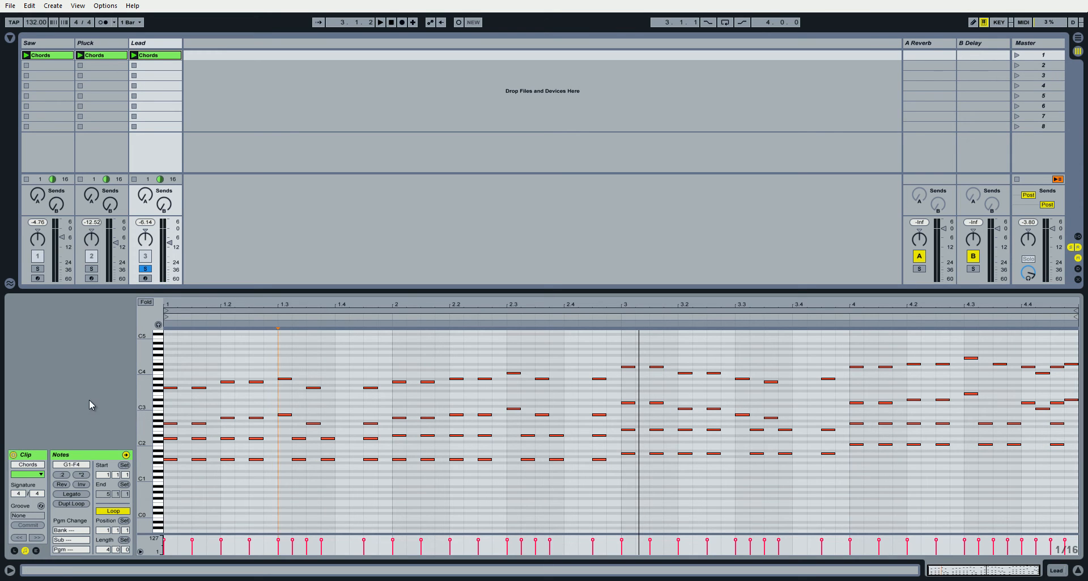
left_click_drag(169, 409, 1078, 516)
key("Delete")
left_click_drag(607, 391, 1072, 441)
key("Delete")
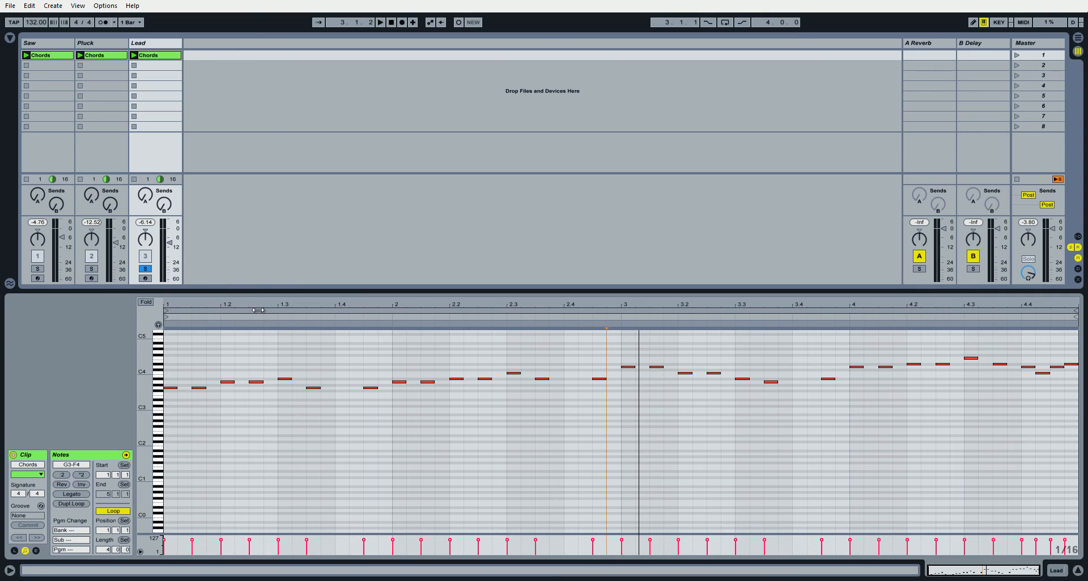
Play the Lead melody on its own, and play all three layers together with no track soloed.
key("space")
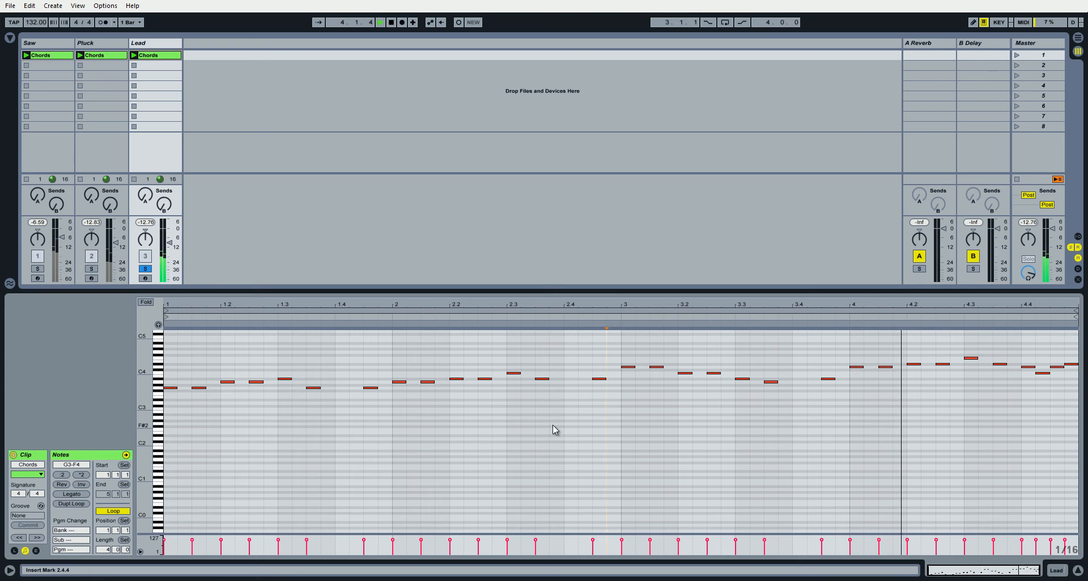
key("space")
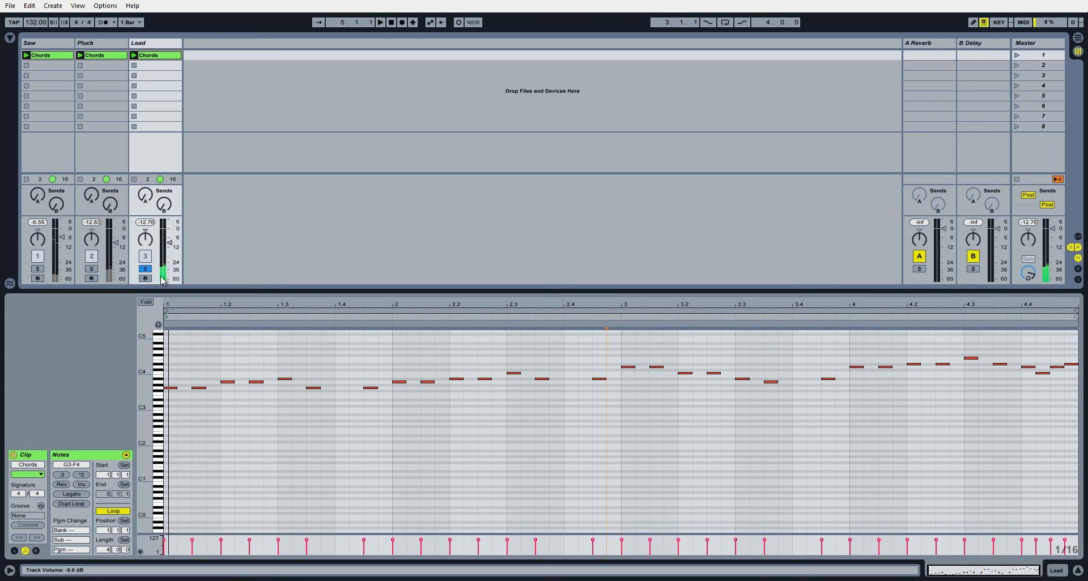
key("space")
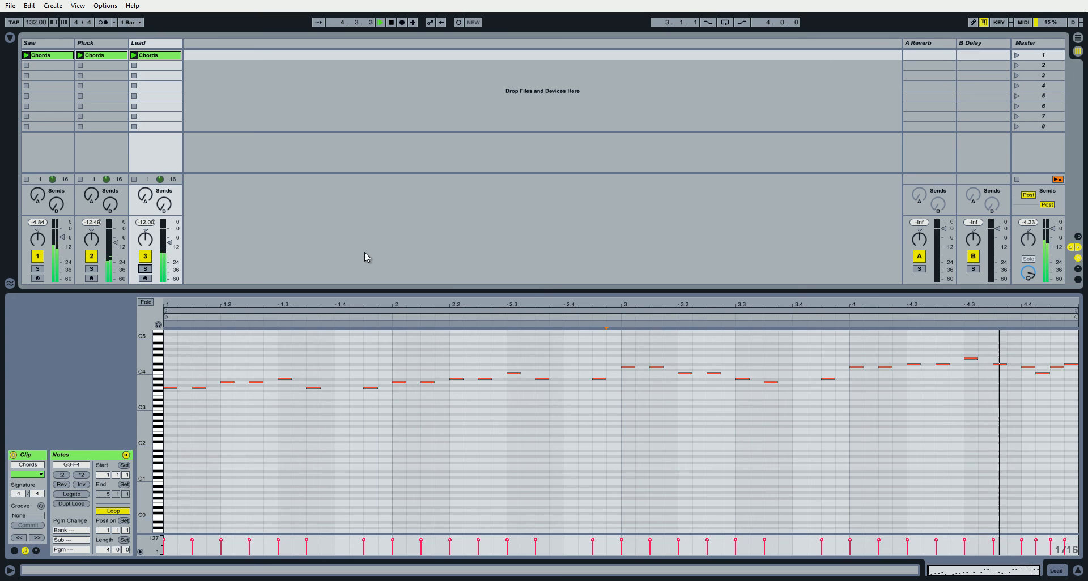
left_click(1057, 571)
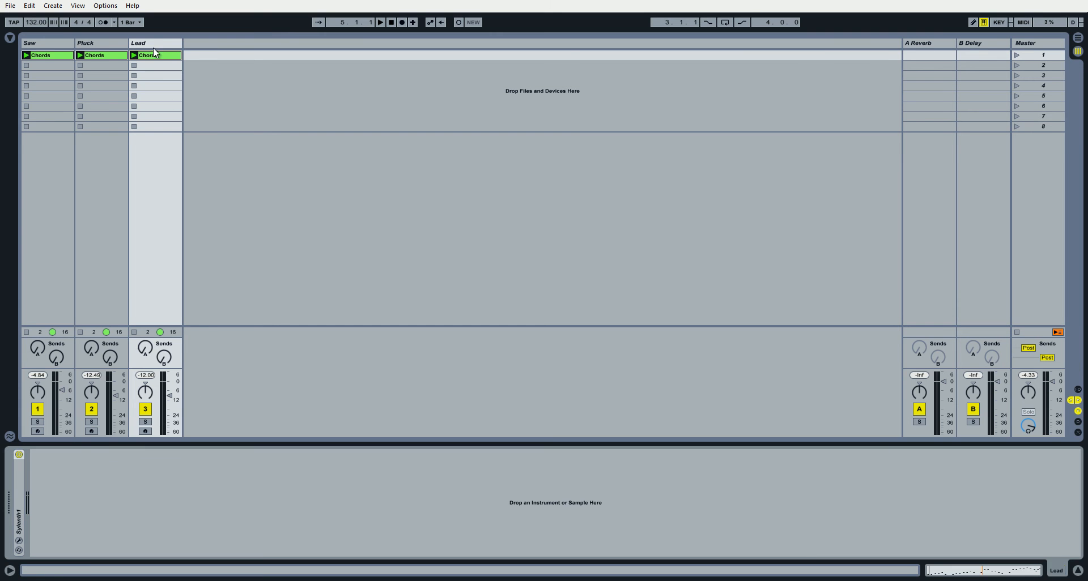
left_click(72, 43)
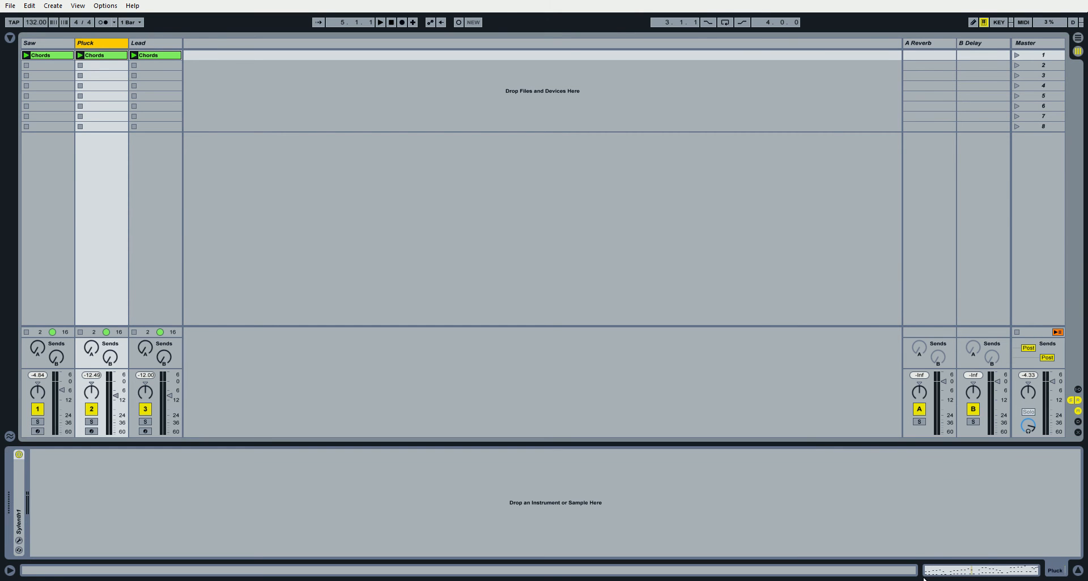
left_click(955, 569)
left_click_drag(146, 475, 159, 475)
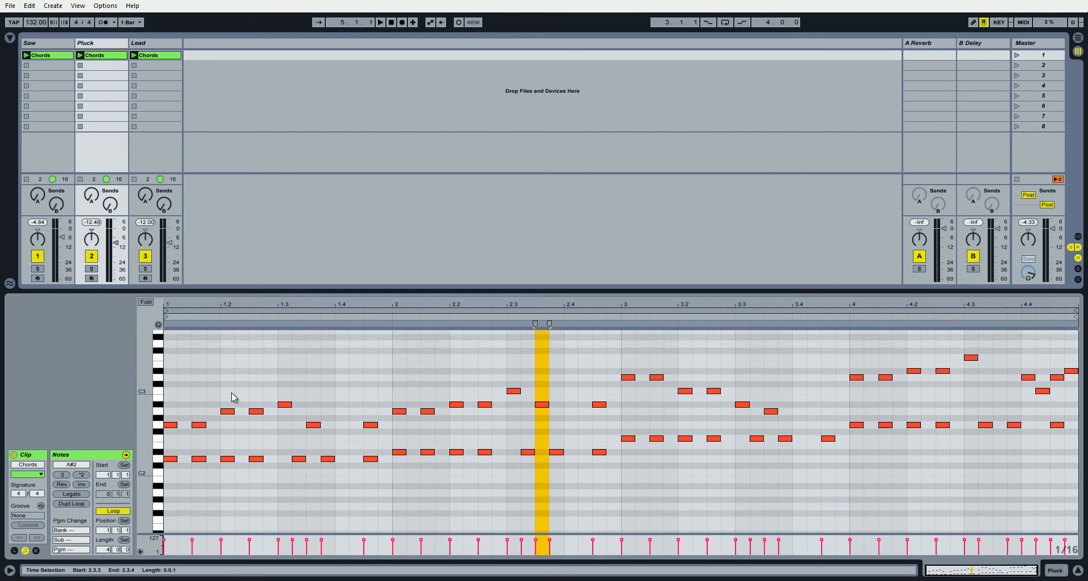
left_click(56, 58)
left_click(100, 57)
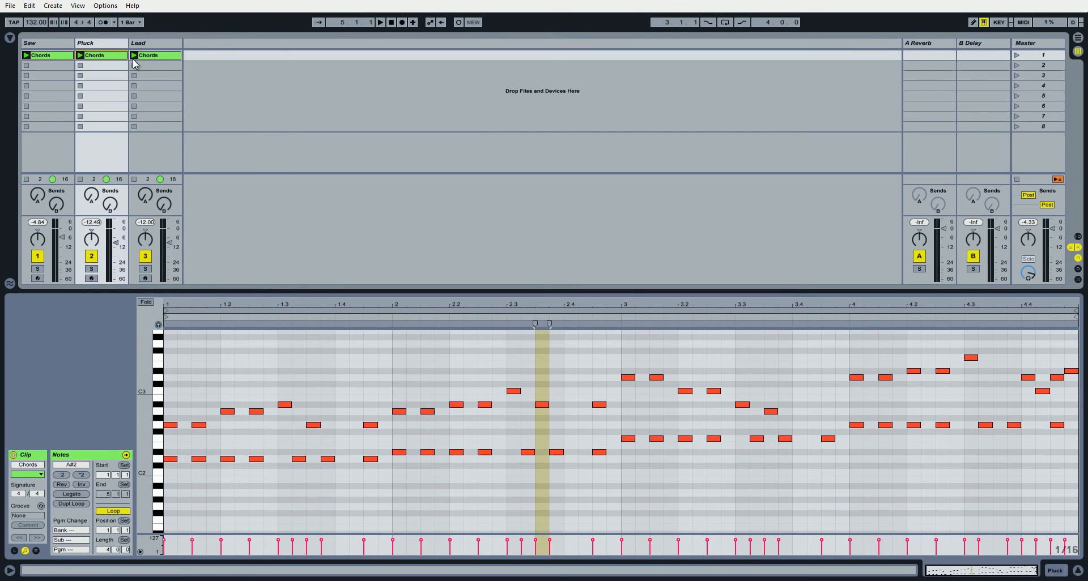
left_click(148, 59)
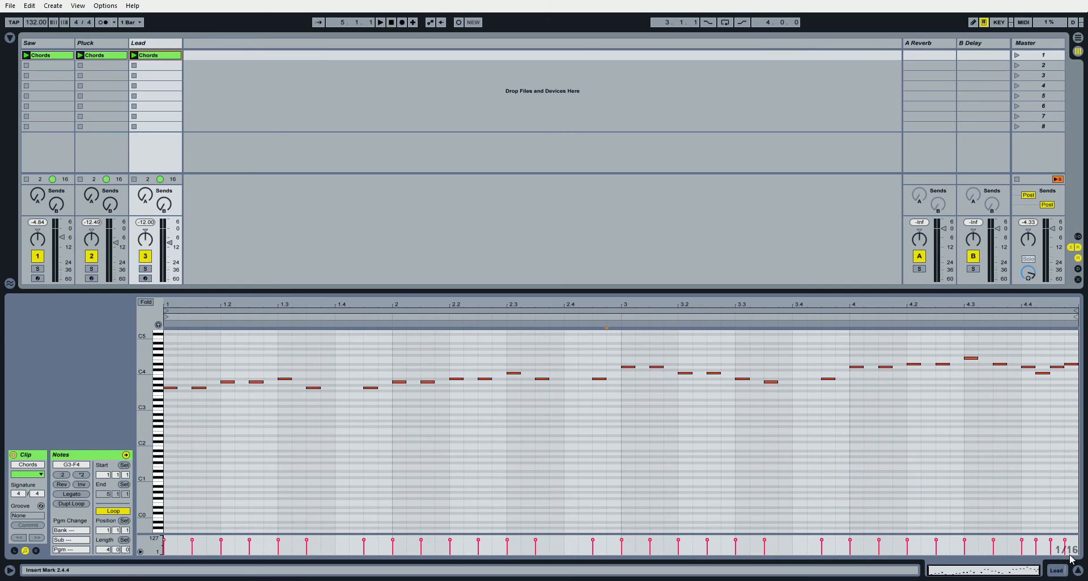
Check the Lead and Saw device chains against the notes in their Chords clips.
left_click(1058, 570)
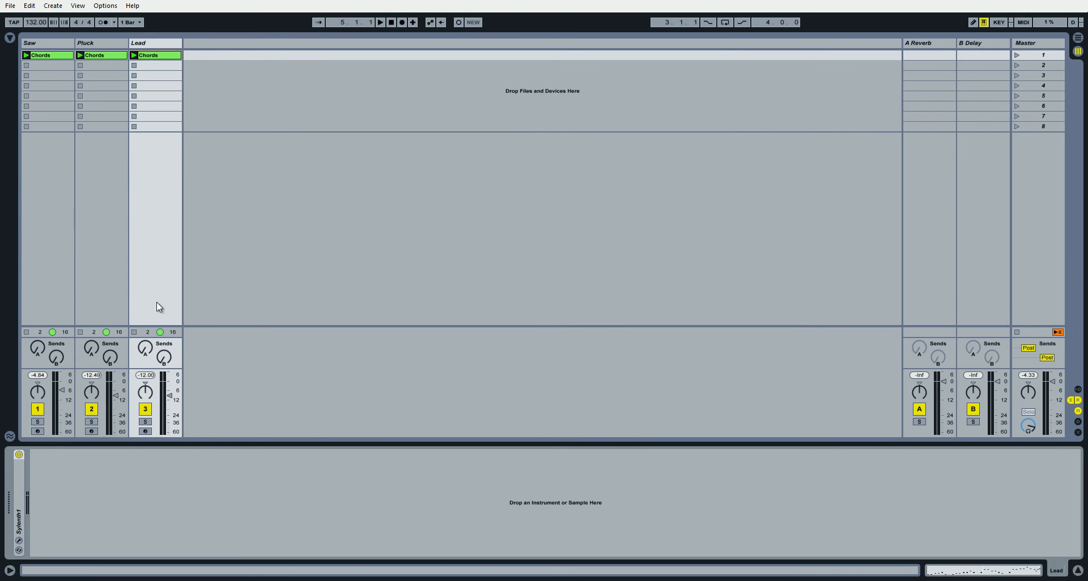
left_click(152, 42)
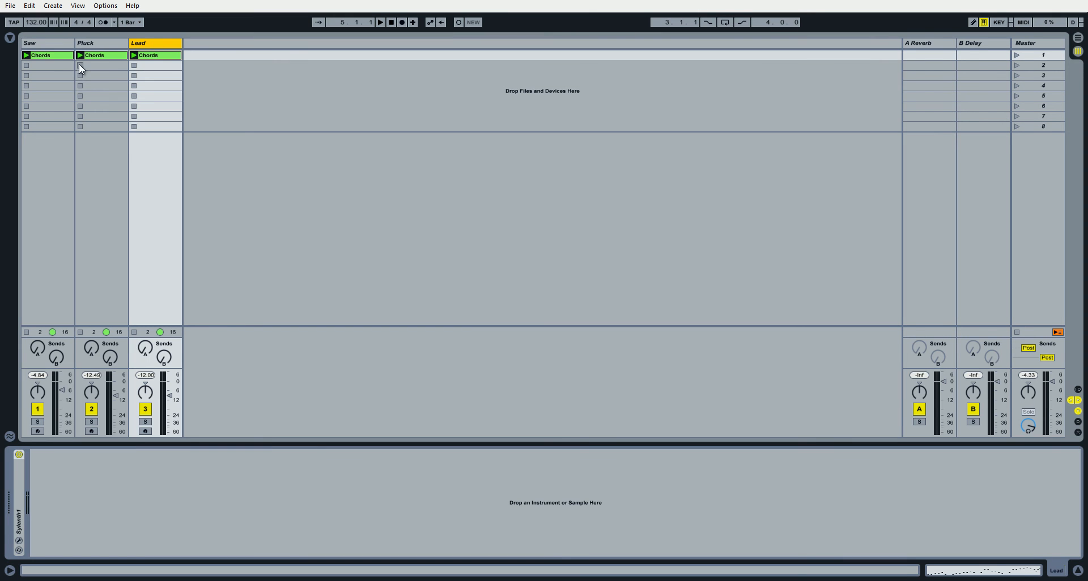
left_click(60, 44)
left_click(146, 48)
left_click(949, 569)
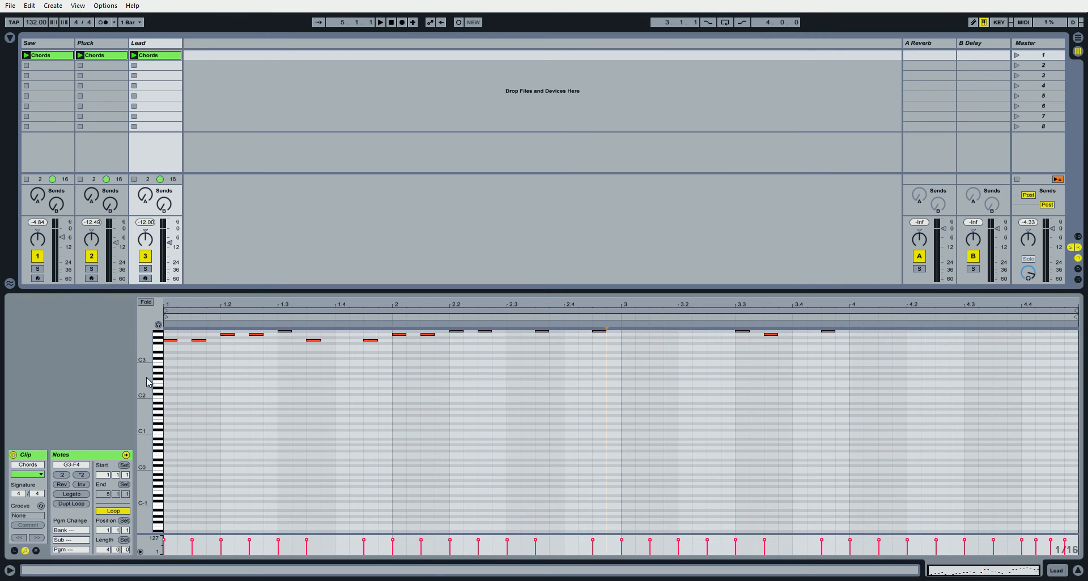
left_click(40, 55)
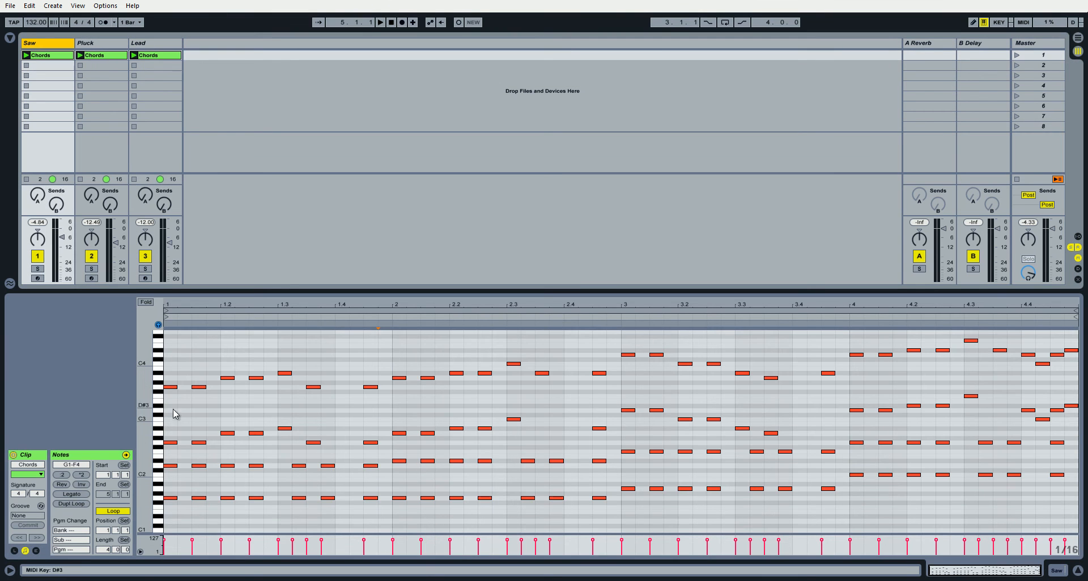
key("shift+Tab")
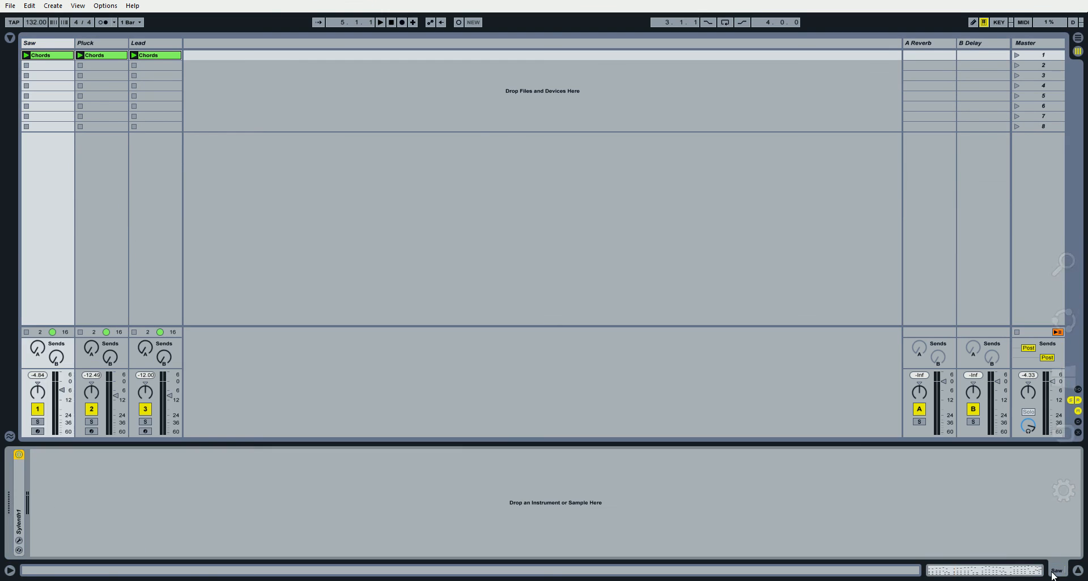
Add an EQ Eight audio effect to the Saw track and copy it to the Pluck and Lead tracks.
left_click(156, 43)
left_click(11, 38)
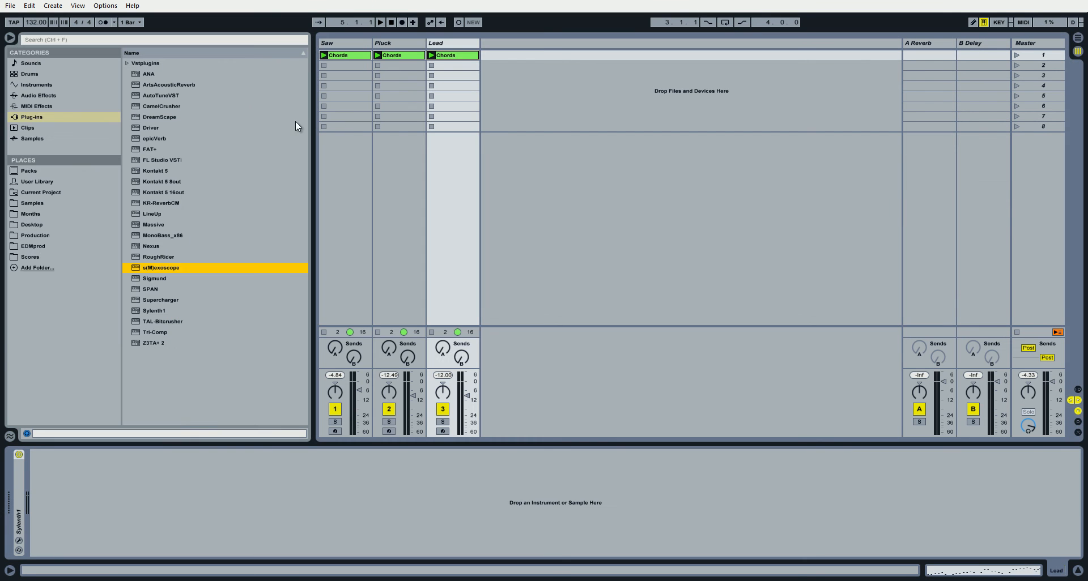
left_click(68, 95)
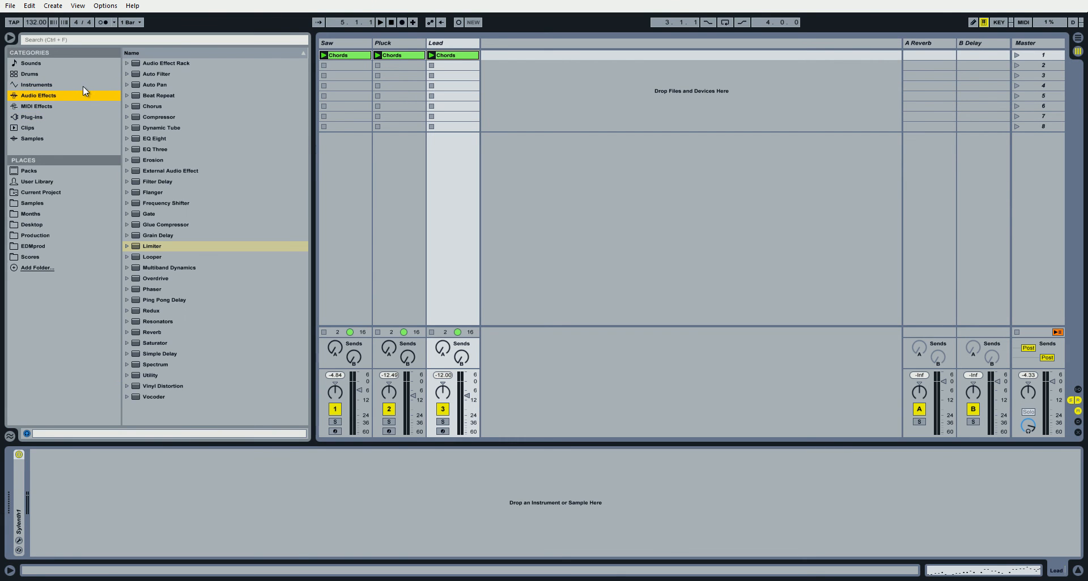
left_click_drag(152, 138, 362, 72)
left_click(198, 459)
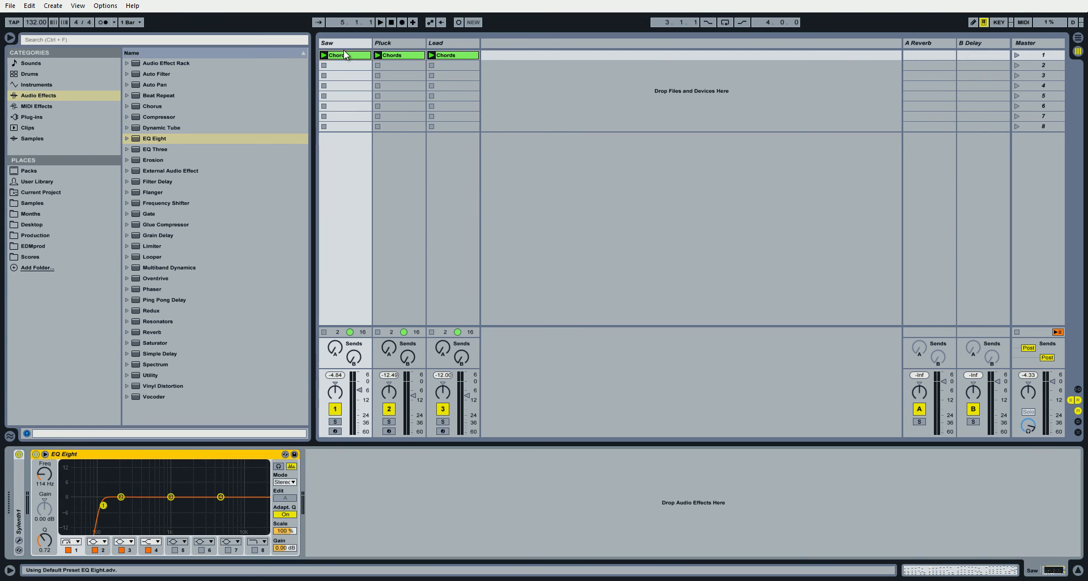
left_click(409, 46)
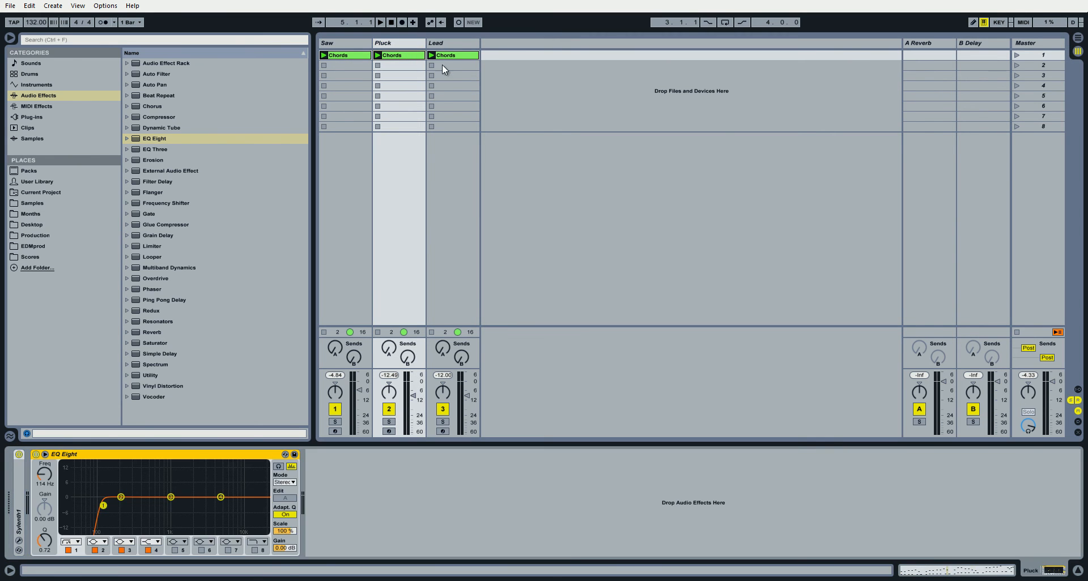
left_click(449, 60)
left_click(345, 50)
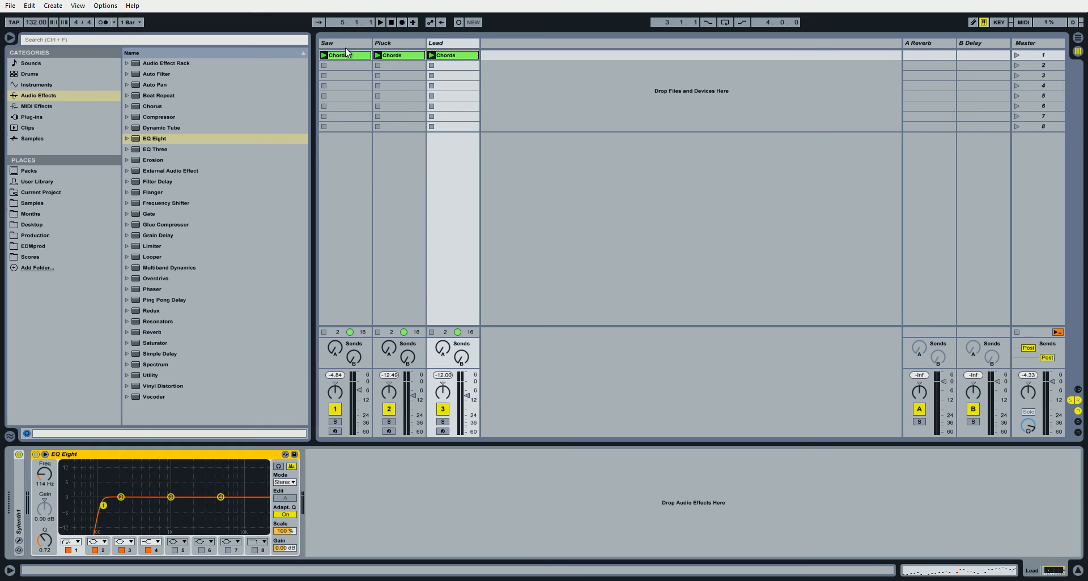
left_click(9, 38)
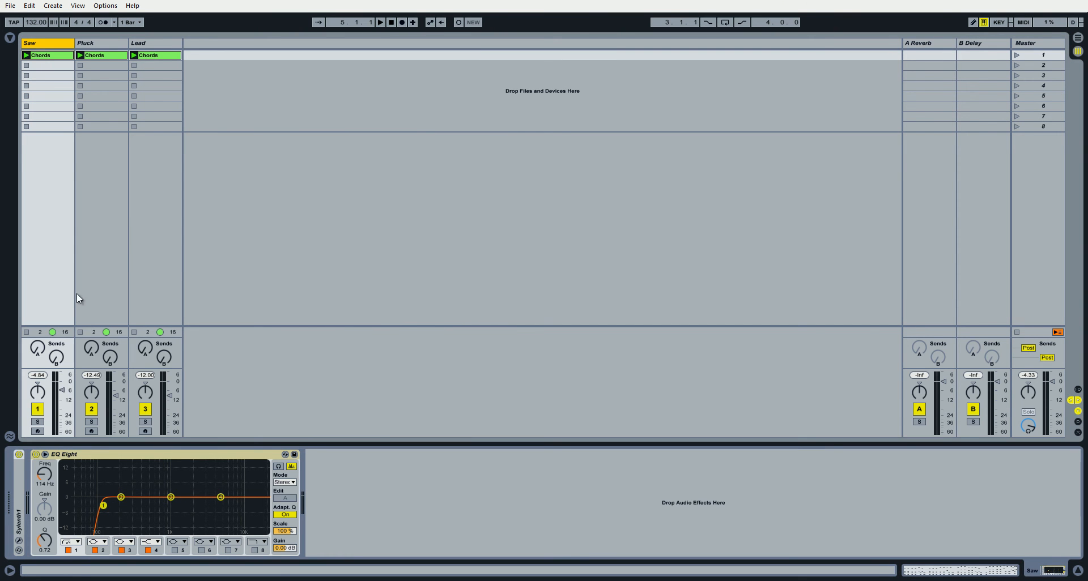
Solo the Saw and cut its EQ Eight band 3 by about 3.35 dB near 696 Hz with Q 1.14.
left_click(40, 423)
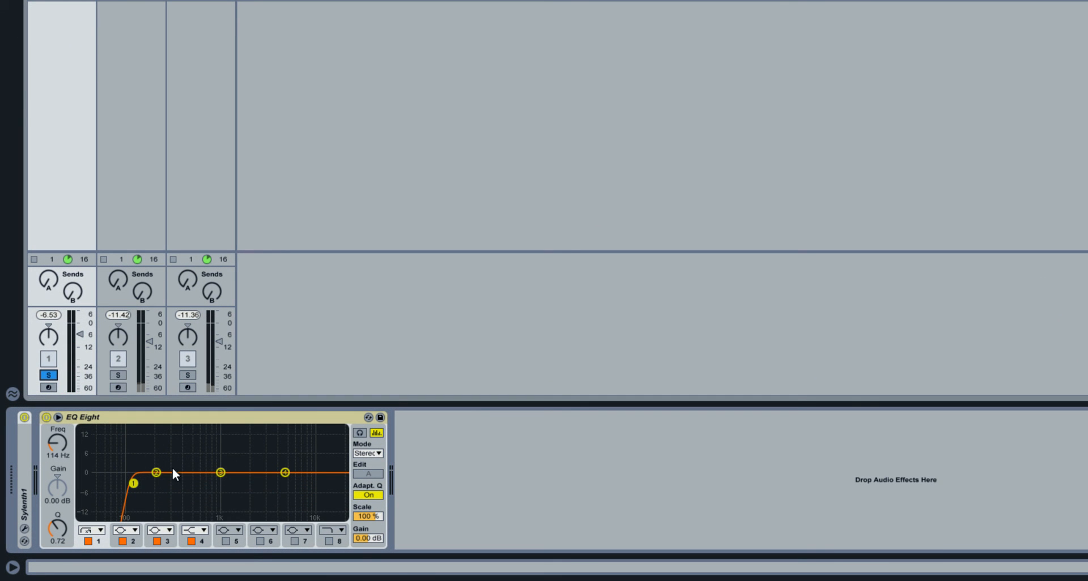
left_click_drag(220, 472, 206, 483)
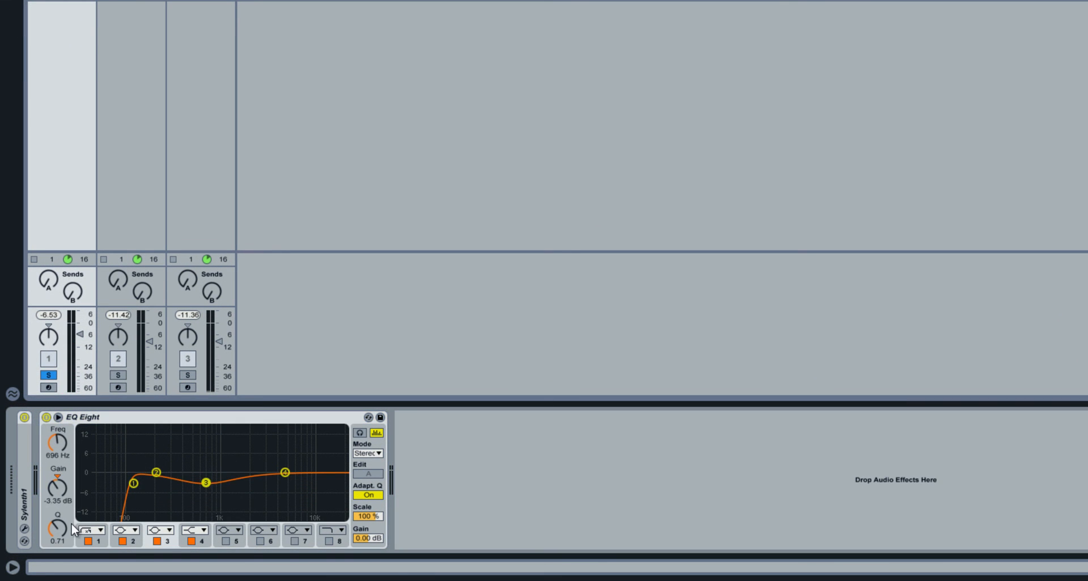
left_click_drag(64, 528, 60, 526)
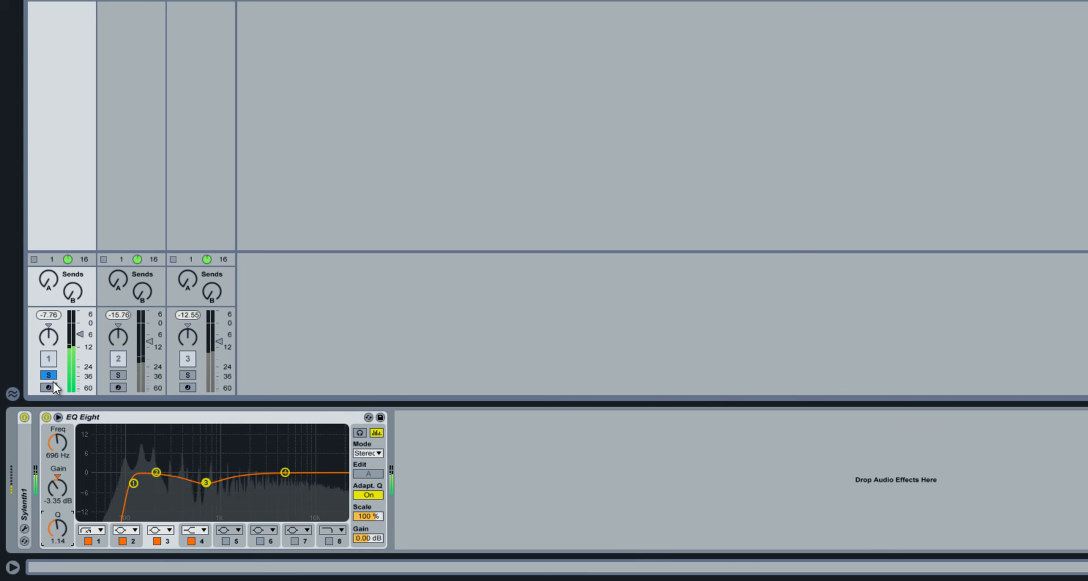
Solo the Pluck with the Saw, shift the Saw's band 3 cut lower in frequency, and inspect the Pluck's EQ spectrum.
left_click(118, 375)
mouse_move(205, 484)
left_mouse_down()
mouse_move(182, 484)
mouse_move(238, 485)
mouse_move(192, 484)
left_mouse_up()
left_click(131, 3)
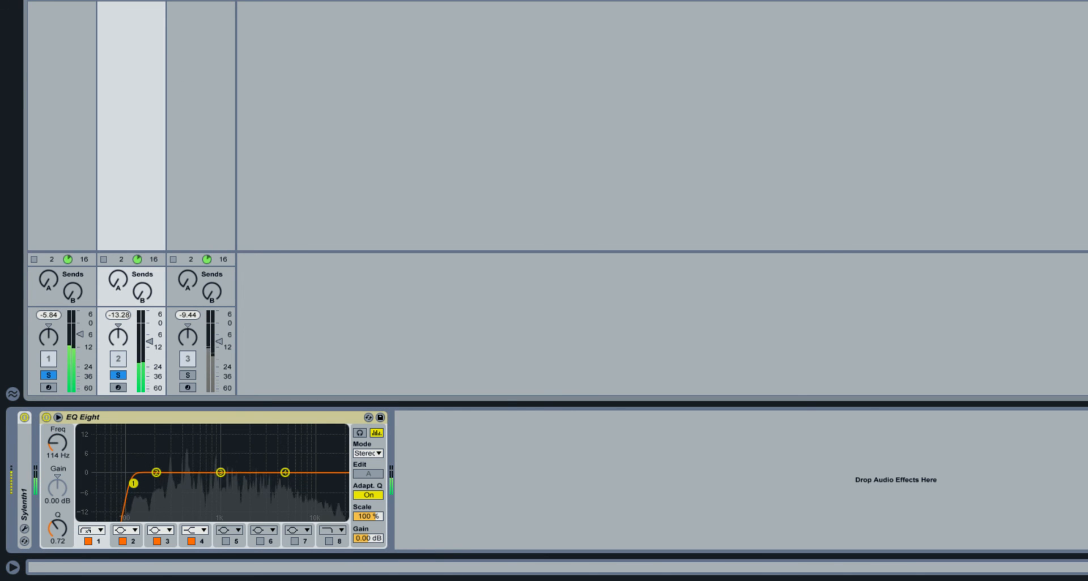
Reshape the Saw's EQ band 3 cut to about 671 Hz, -5.08 dB and Q 0.61 during playback.
left_click(61, 2)
left_click_drag(192, 483, 198, 486)
left_click_drag(55, 530, 54, 542)
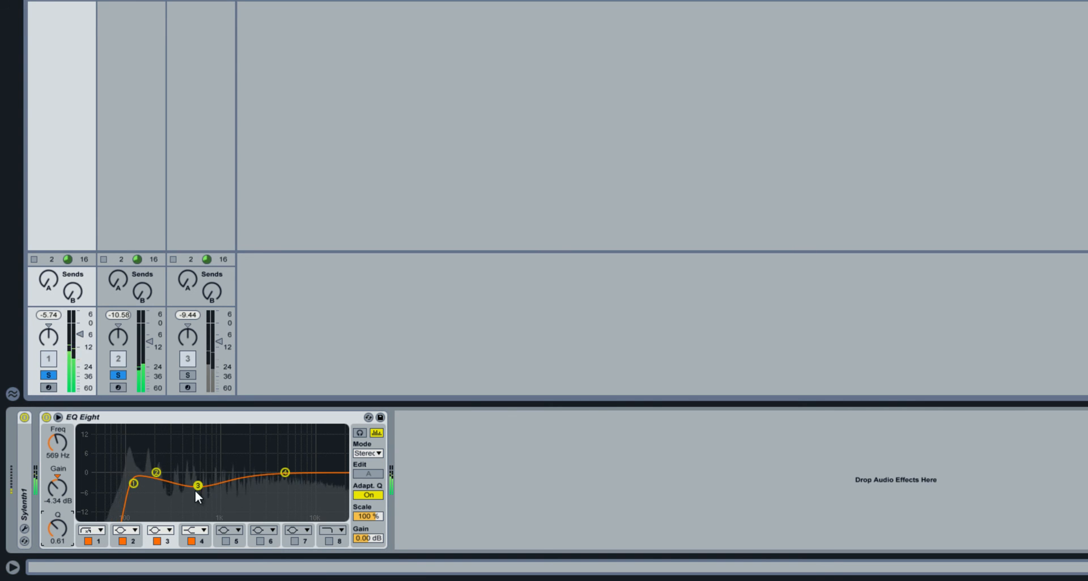
left_click_drag(200, 491, 205, 488)
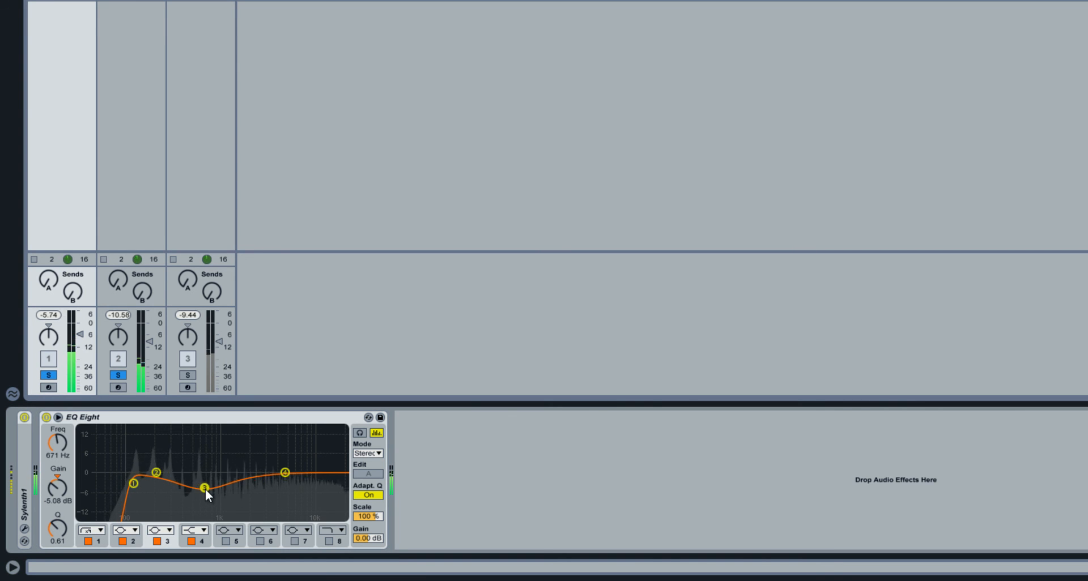
Compare the Saw with its EQ Eight bypassed and active, and raise the EQ's output gain to 0.75 dB.
left_click(49, 420)
left_click(50, 419)
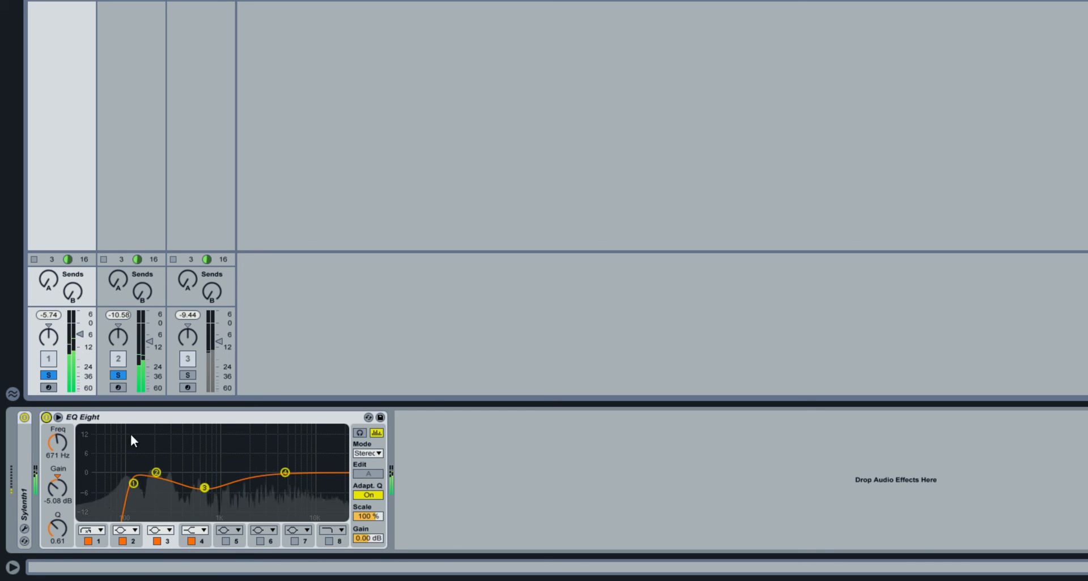
left_click_drag(369, 539, 367, 536)
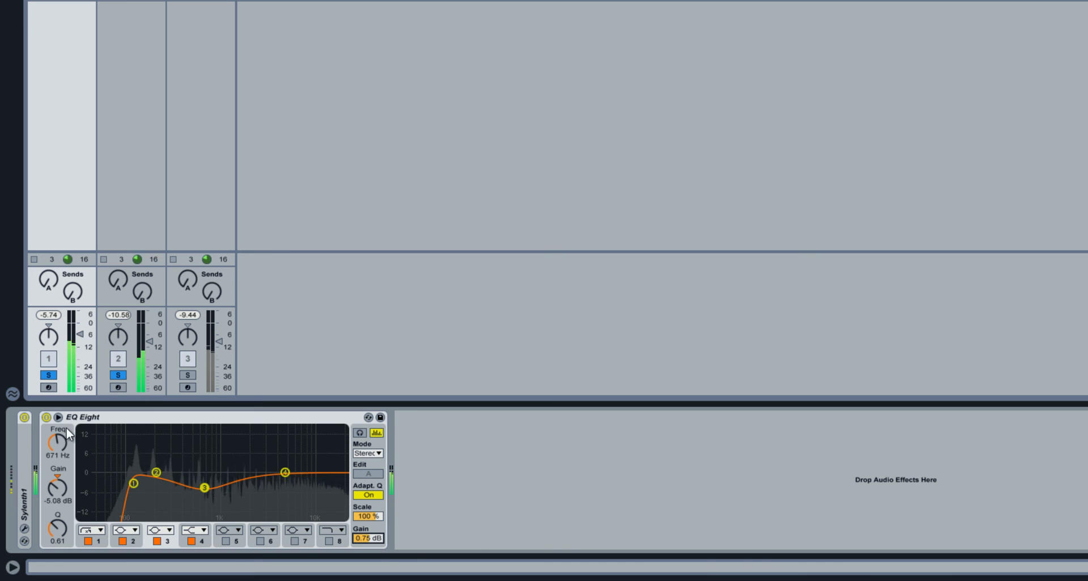
Recheck the Saw's EQ by bypassing and re-enabling it, and lower band 4 to about -1.86 dB at 2.37 kHz.
left_click(47, 418)
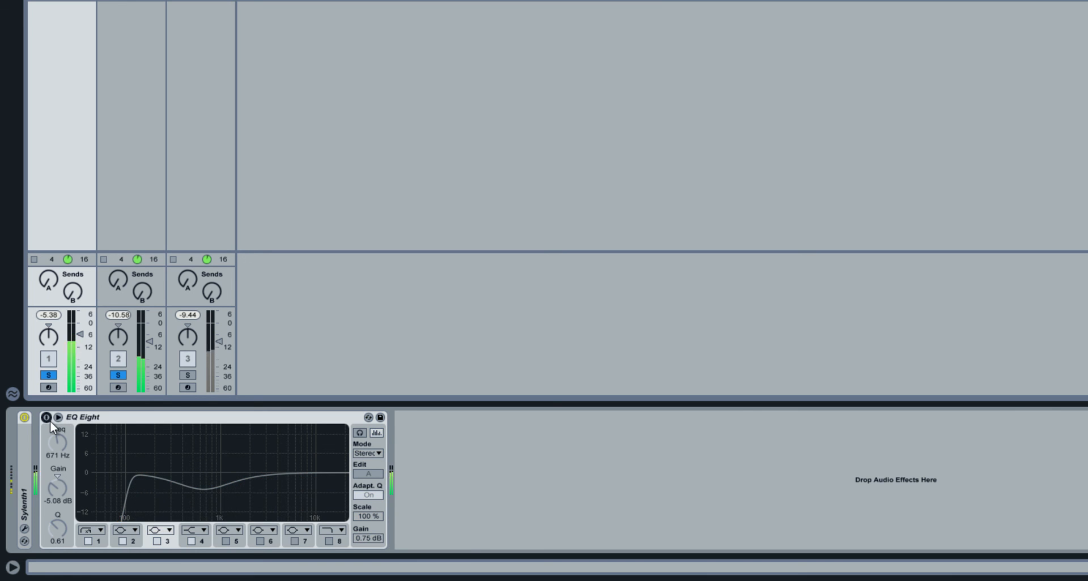
left_click(47, 418)
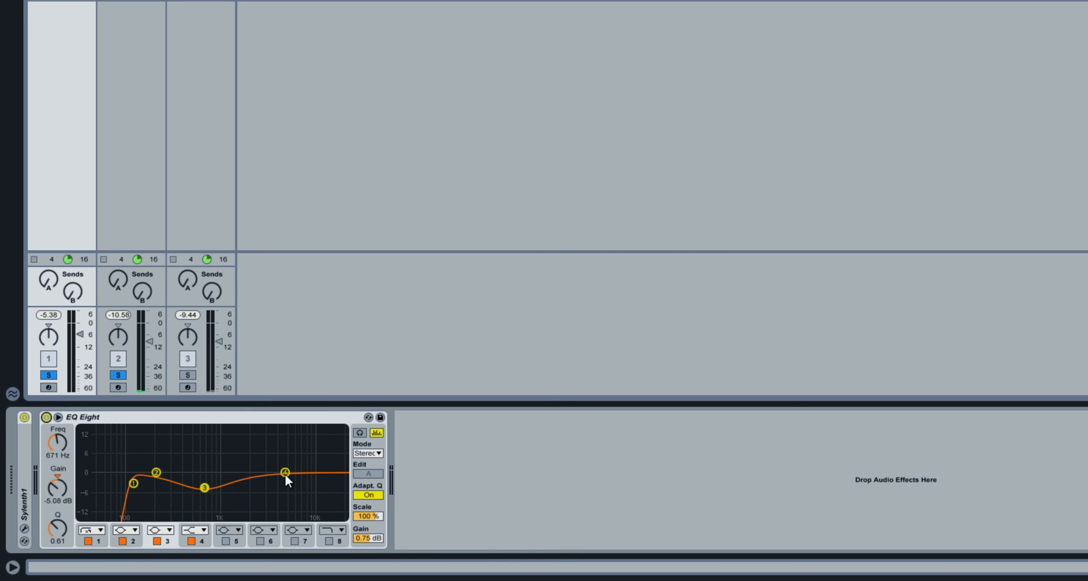
left_click_drag(284, 474, 266, 481)
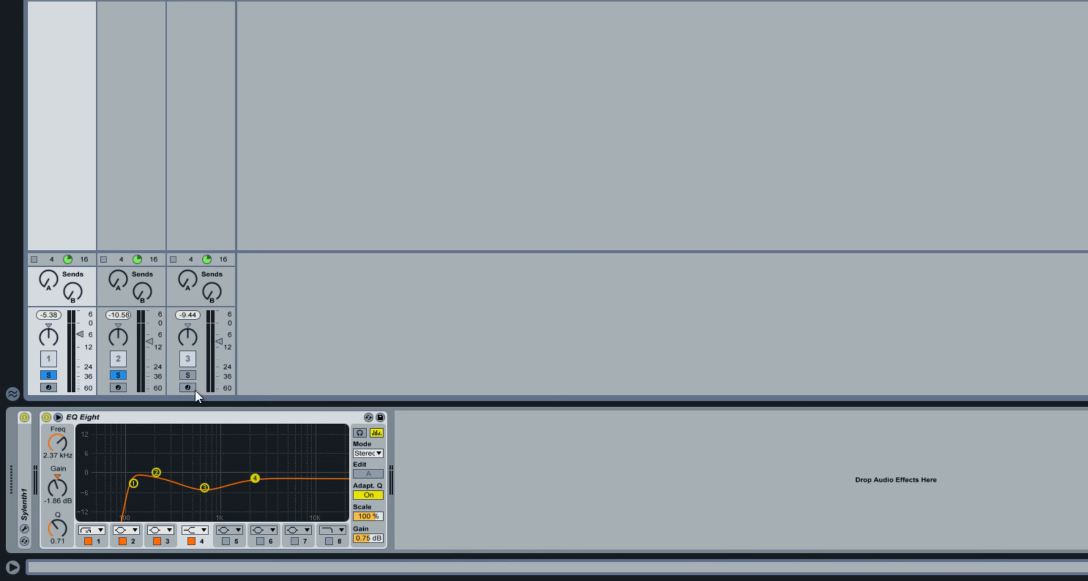
Solo Lead instead of Pluck alongside Saw, and set Saw's EQ band 4 to 5.49 kHz, 0.87 dB and band 2 to 2.16 kHz, -0.87 dB.
left_click(191, 376)
left_click(120, 378)
key("space")
left_click_drag(259, 482, 289, 469)
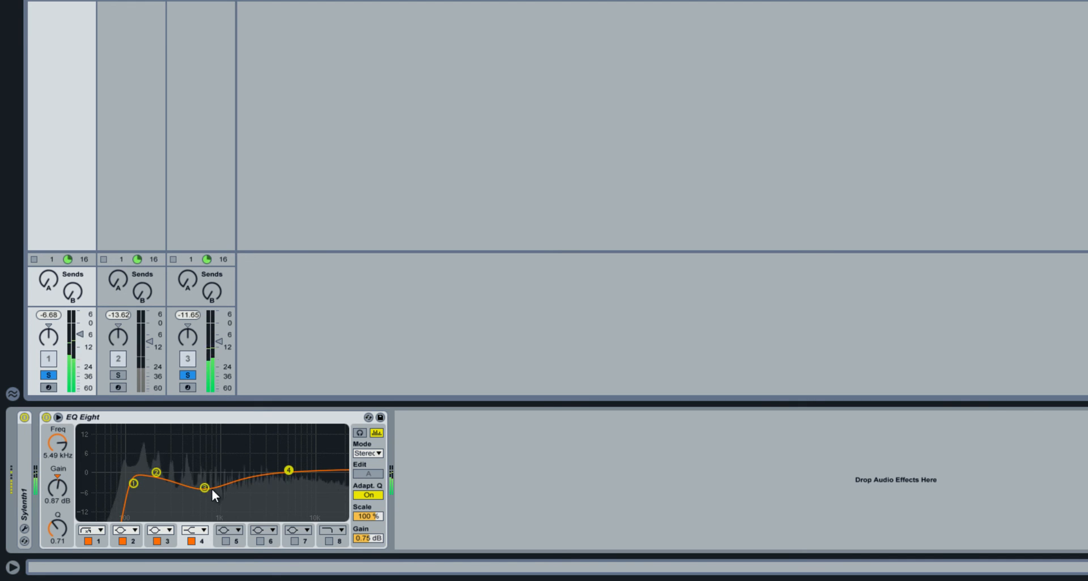
left_click_drag(157, 471, 250, 474)
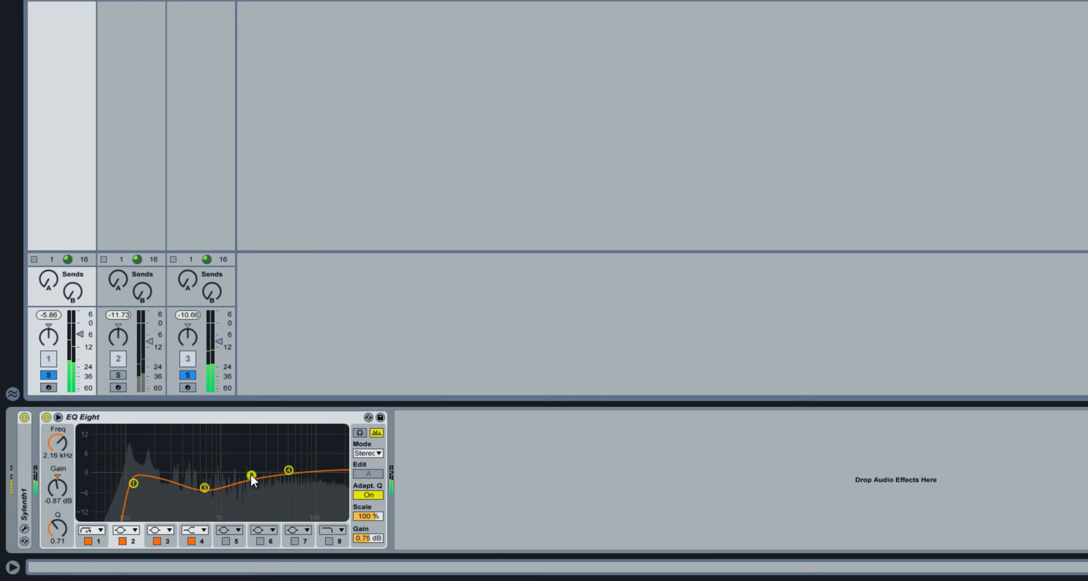
Solo the Pluck to shape its EQ with a band 8 high cut and a band 2 boost of 3.84 dB at 2.37 kHz.
left_click(126, 377)
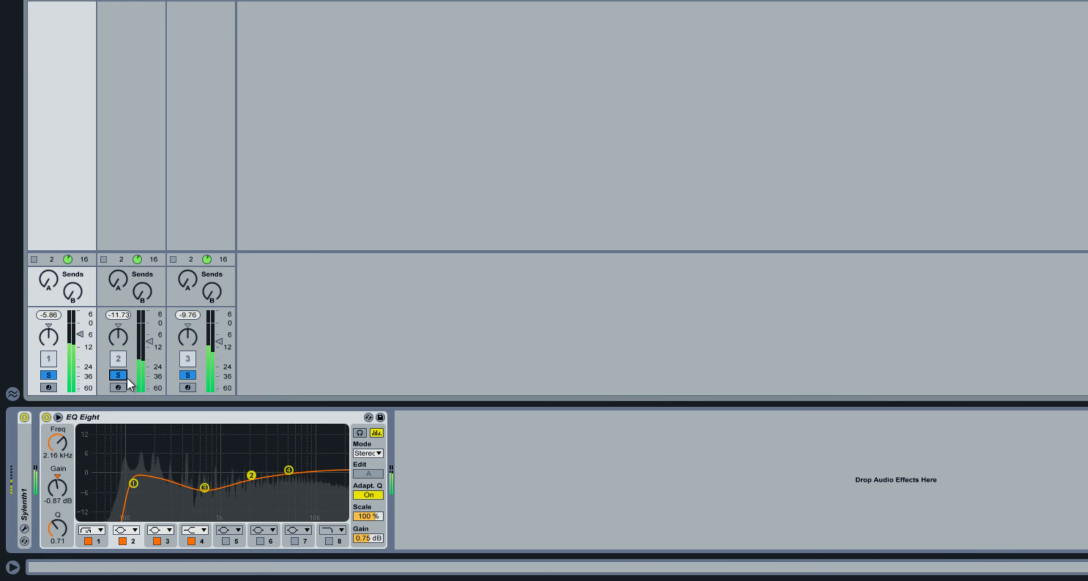
left_click(125, 377)
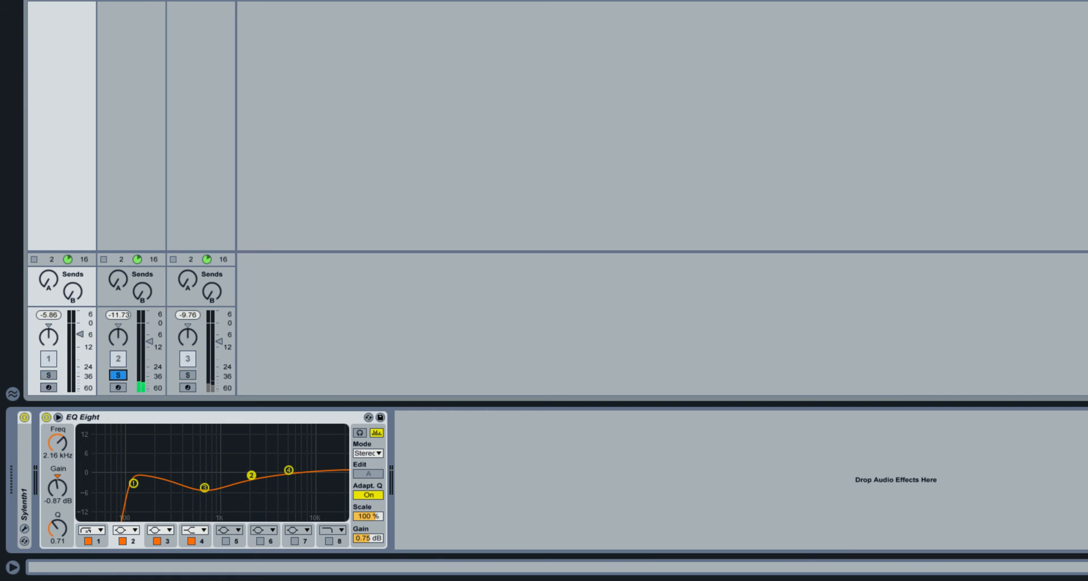
left_click(131, 125)
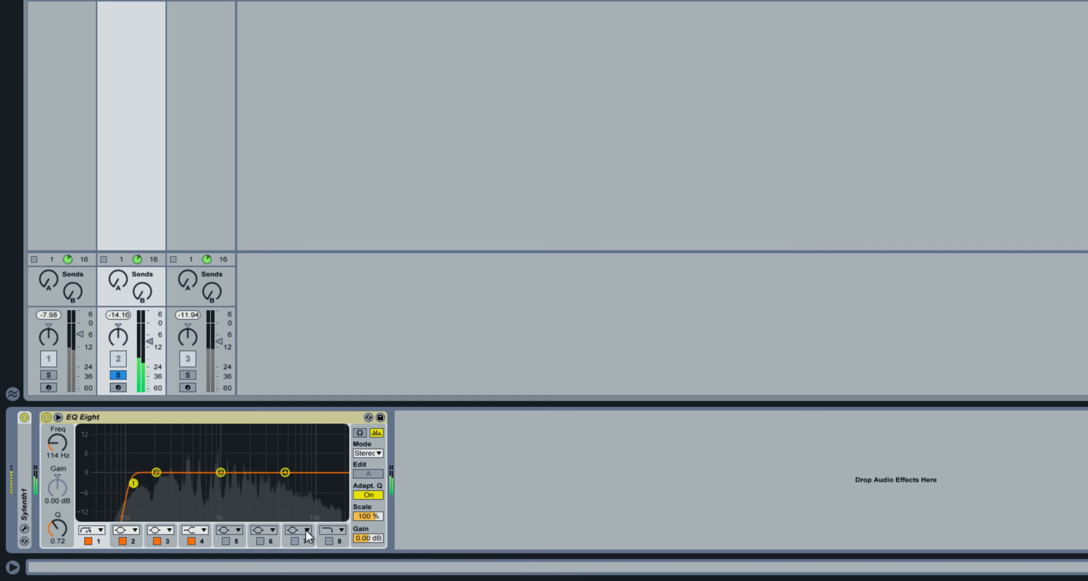
left_click(328, 541)
left_click_drag(335, 488, 311, 491)
left_click_drag(222, 474, 258, 466)
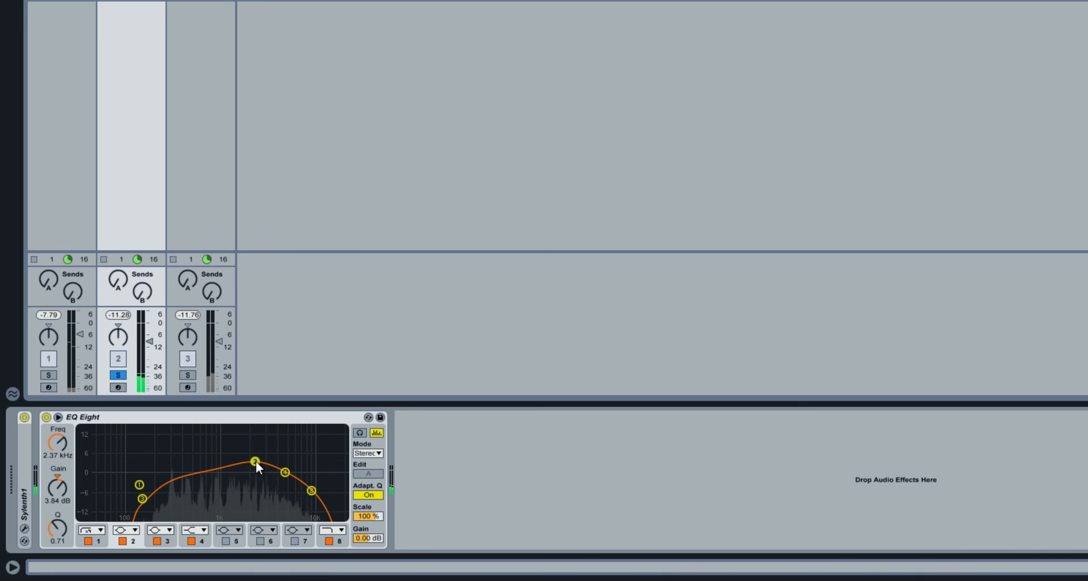
left_click(123, 376)
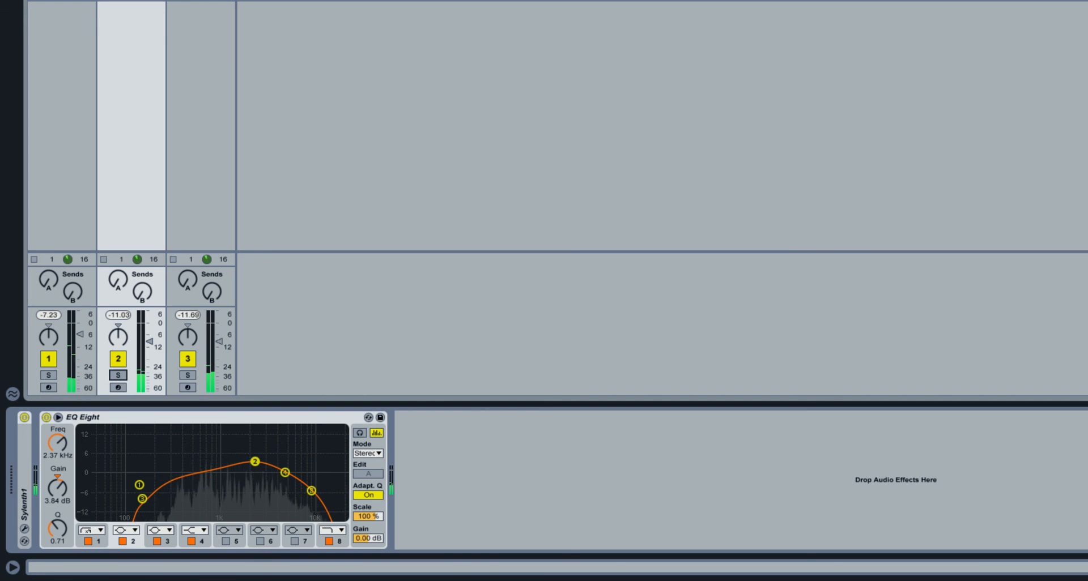
Solo the Lead, raise its EQ low cut to 255 Hz, and enable a band 8 high cut.
key("Right")
left_click(187, 375)
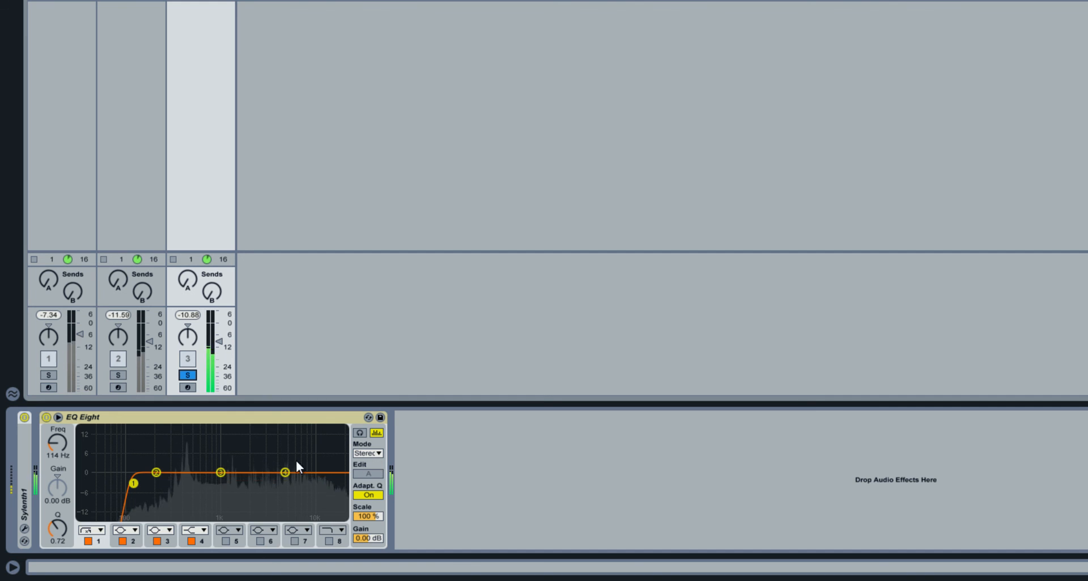
left_click_drag(134, 483, 167, 480)
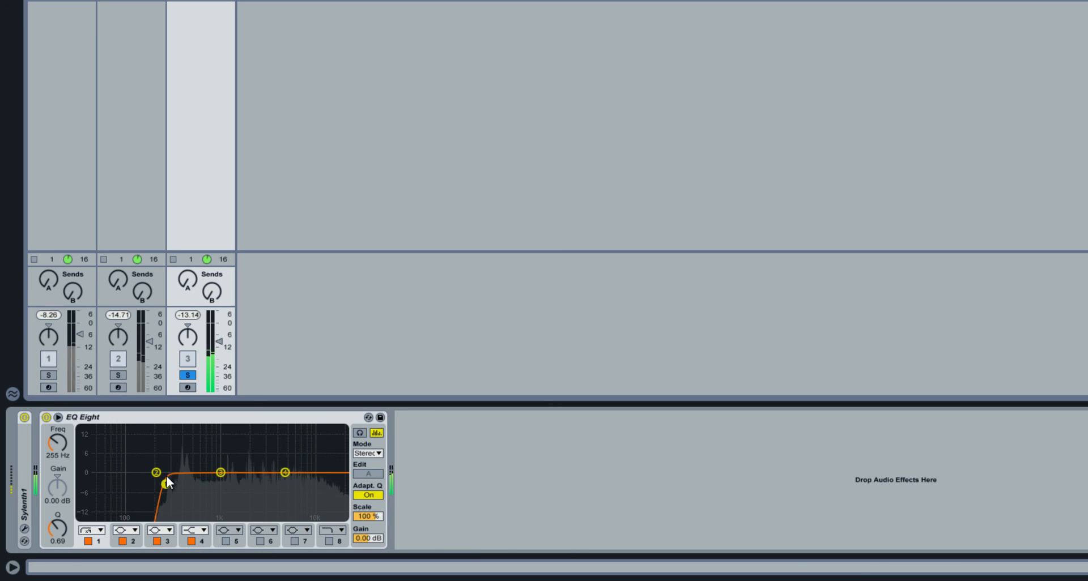
left_click(329, 542)
left_click_drag(335, 483, 313, 485)
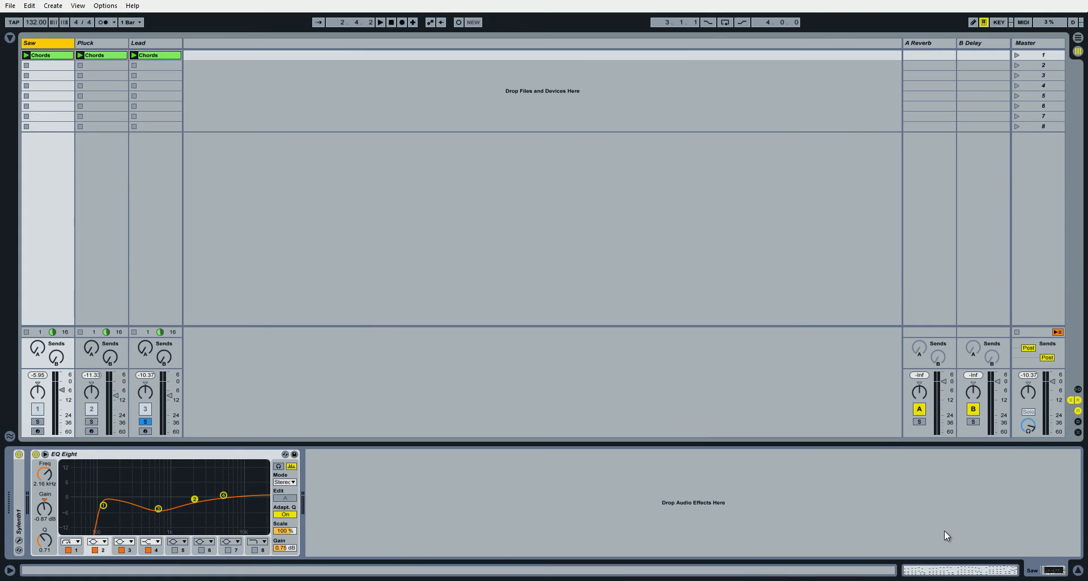
Check the Saw clip's notes and play the Saw, Pluck and Lead layers together.
left_click(1048, 572)
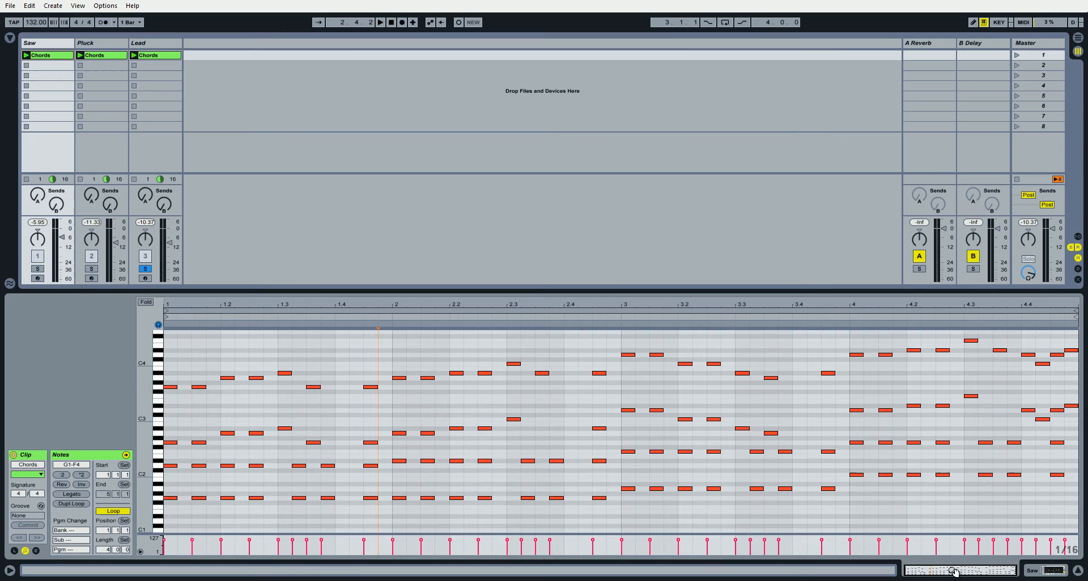
left_click(1049, 572)
key("space")
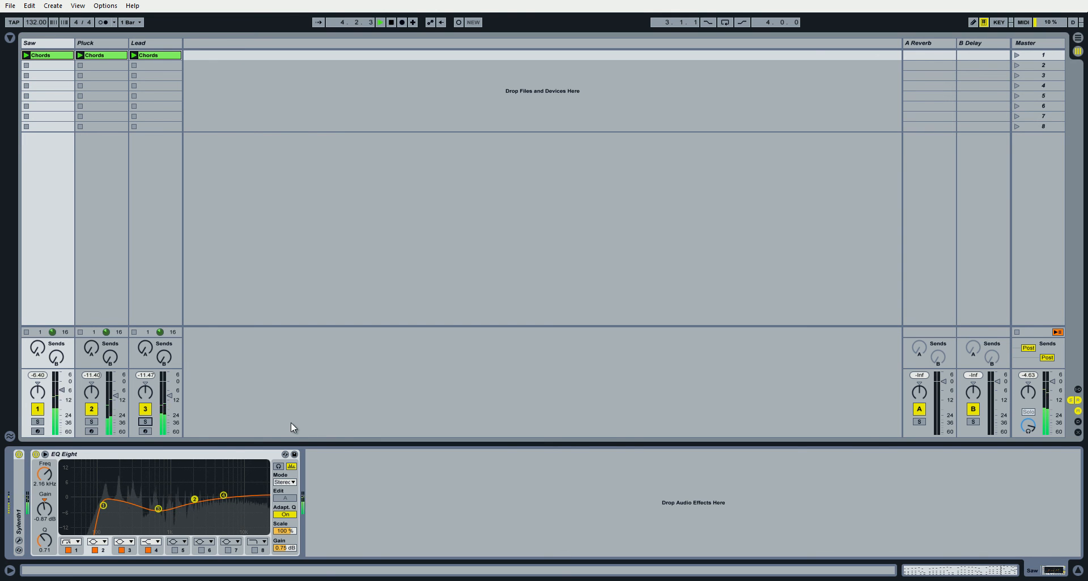
Group the Saw, Pluck and Lead tracks into one group track.
left_click(152, 43)
left_click(59, 42)
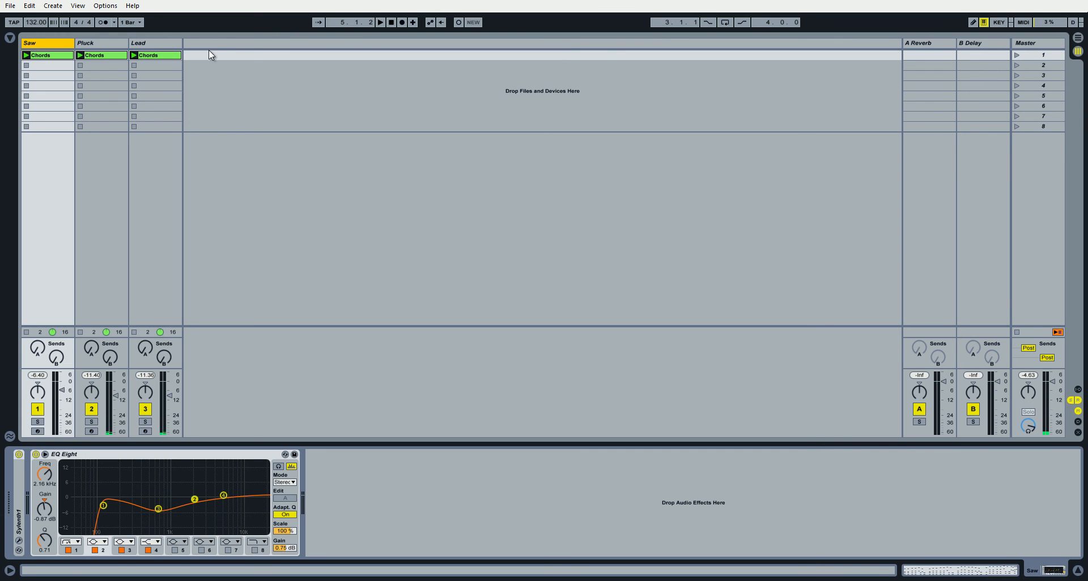
left_click(147, 42, "shift")
right_click(40, 43)
left_click(96, 110)
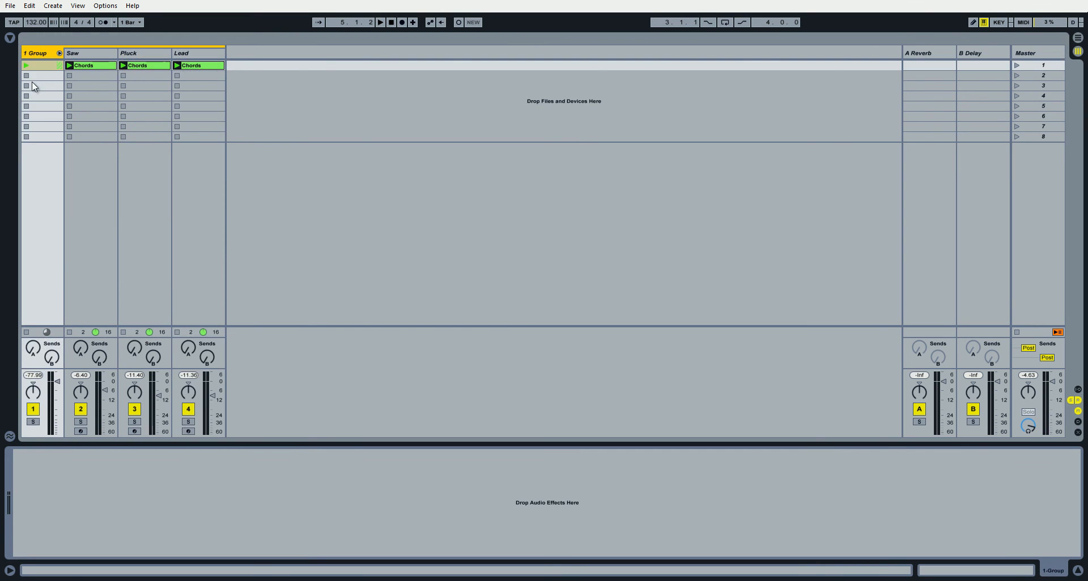
Add a Glue Compressor from the audio effects to the new group track.
left_click(11, 39)
left_click(160, 118)
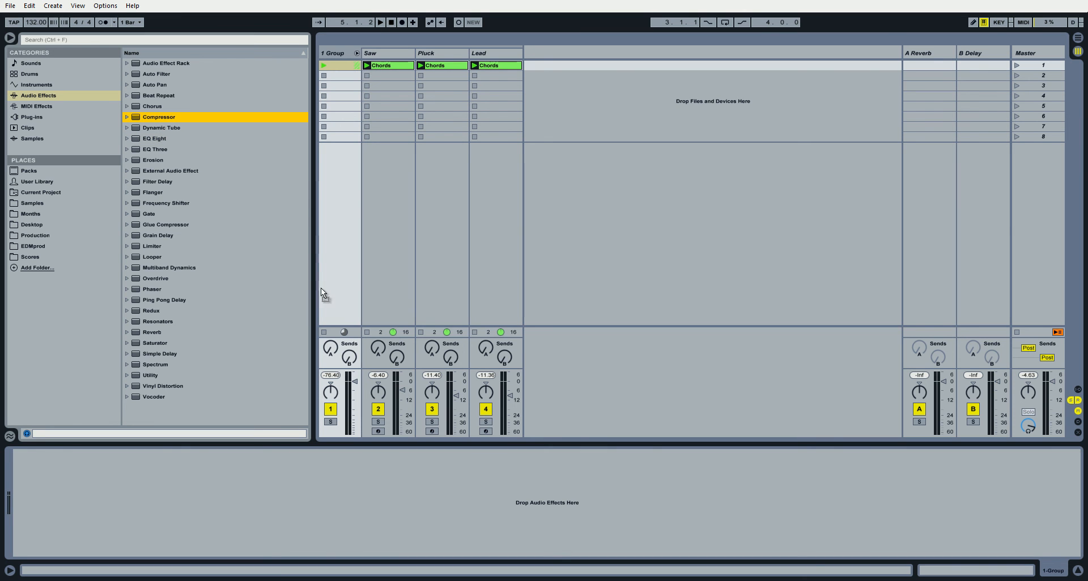
left_click_drag(170, 225, 229, 480)
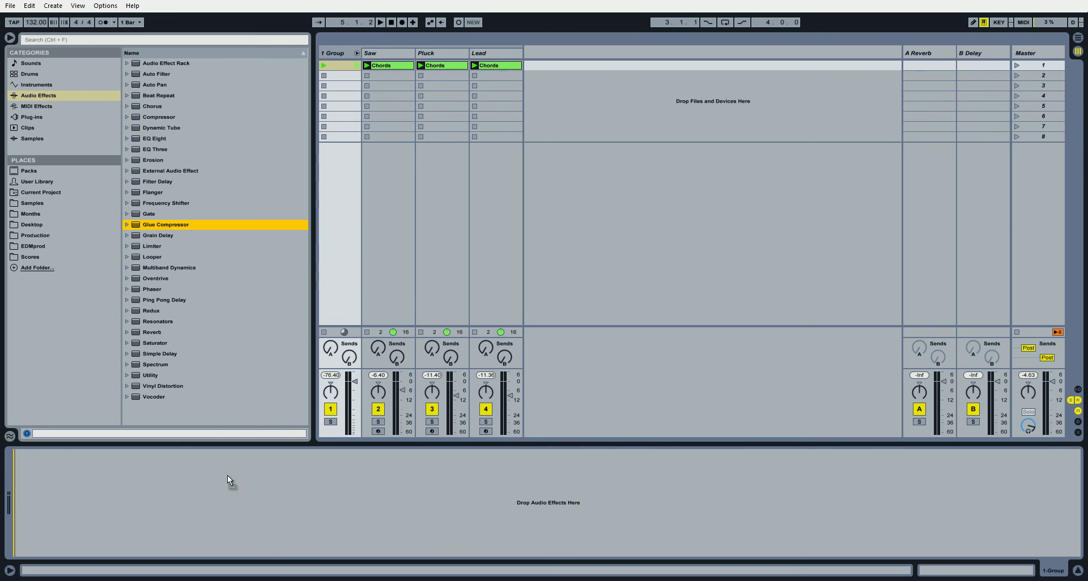
left_click(10, 39)
left_click(26, 53)
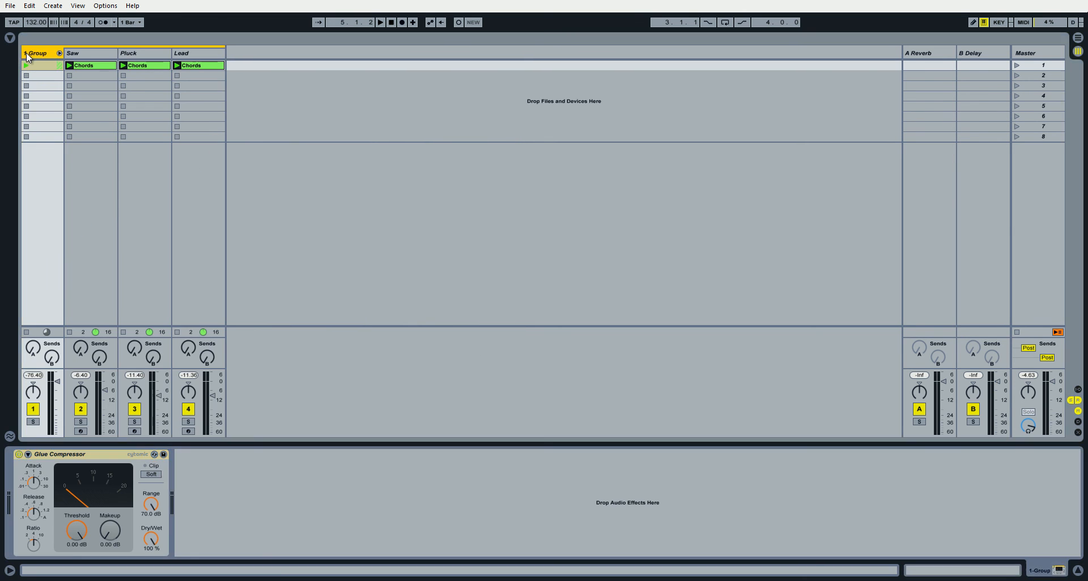
Set the group's Glue Compressor to a threshold of -16.5 dB and a ratio of 2, and adjust its attack and release.
left_click(36, 485)
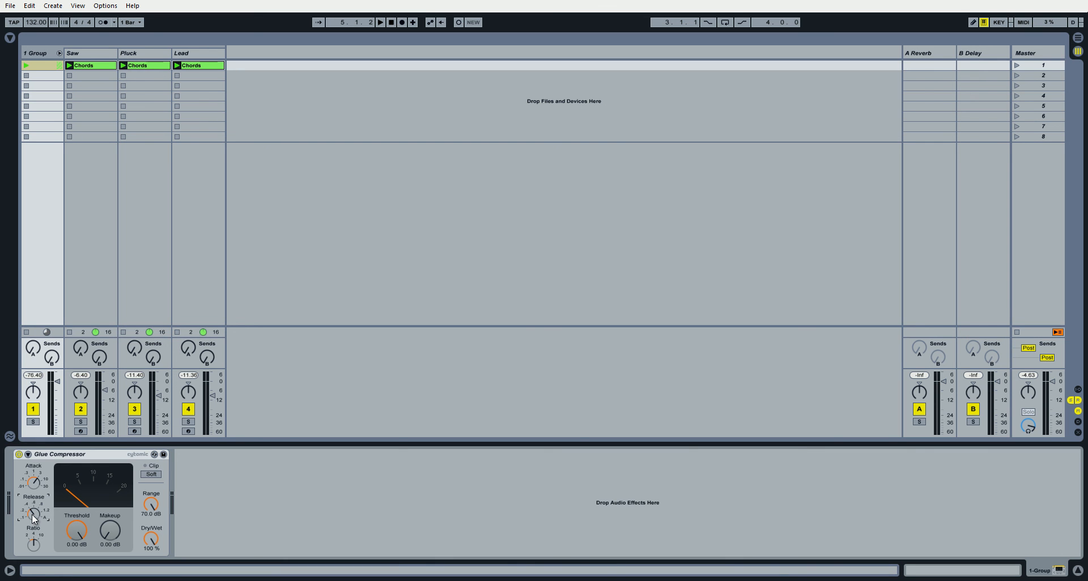
left_click(100, 65)
left_click(128, 62)
left_click(47, 73)
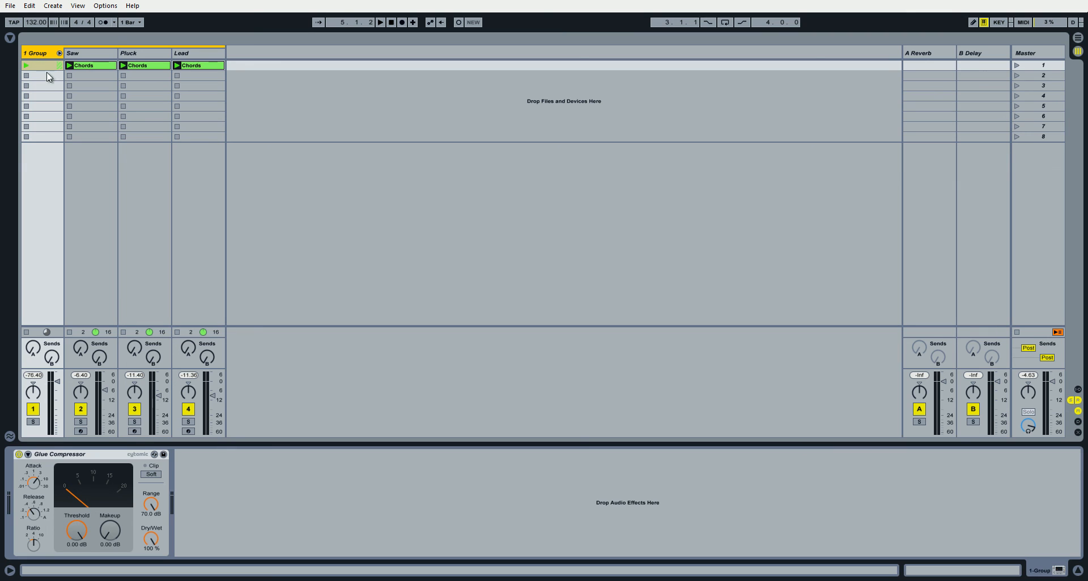
left_click(40, 519)
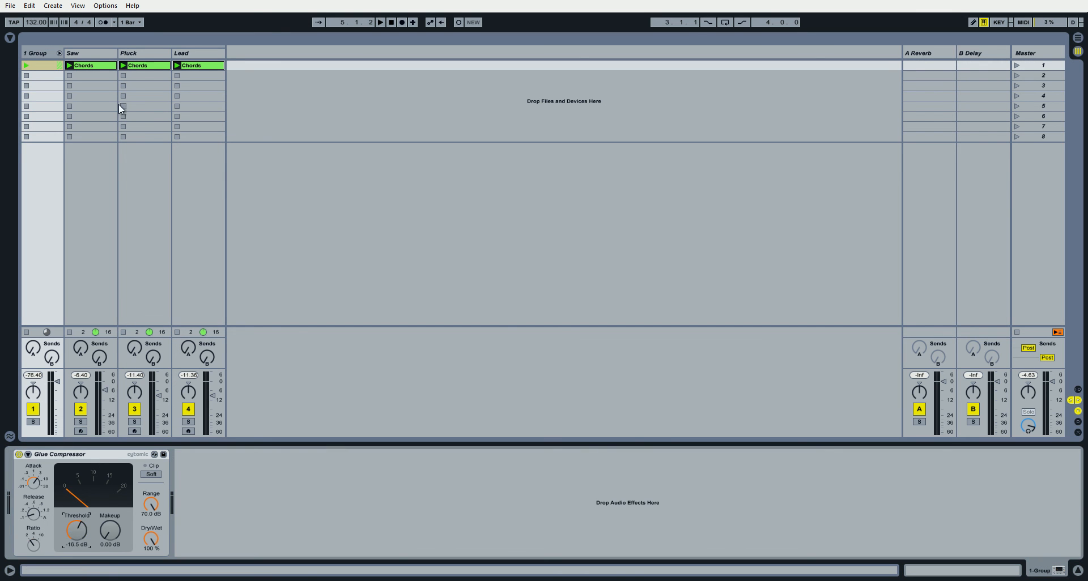
Go through the Saw, Pluck and Lead tracks and examine the Pluck clip's notes up close.
left_click(97, 52)
left_click(148, 53)
left_click(206, 54)
left_click(94, 55)
left_click(143, 53)
left_click(924, 572)
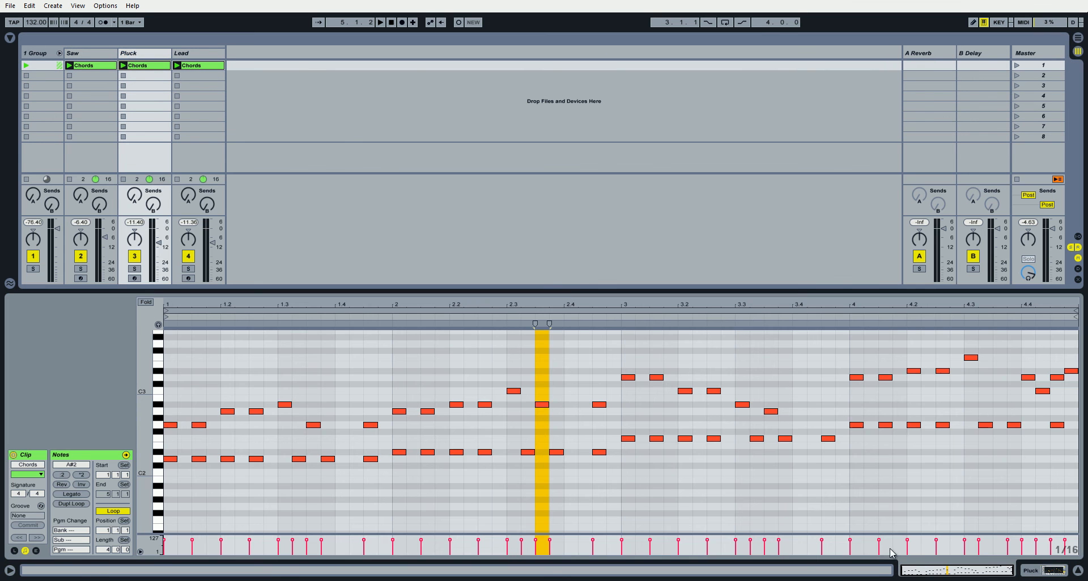
mouse_move(151, 432)
left_mouse_down()
mouse_move(187, 432)
mouse_move(154, 418)
mouse_move(154, 428)
left_mouse_up()
left_click(539, 476)
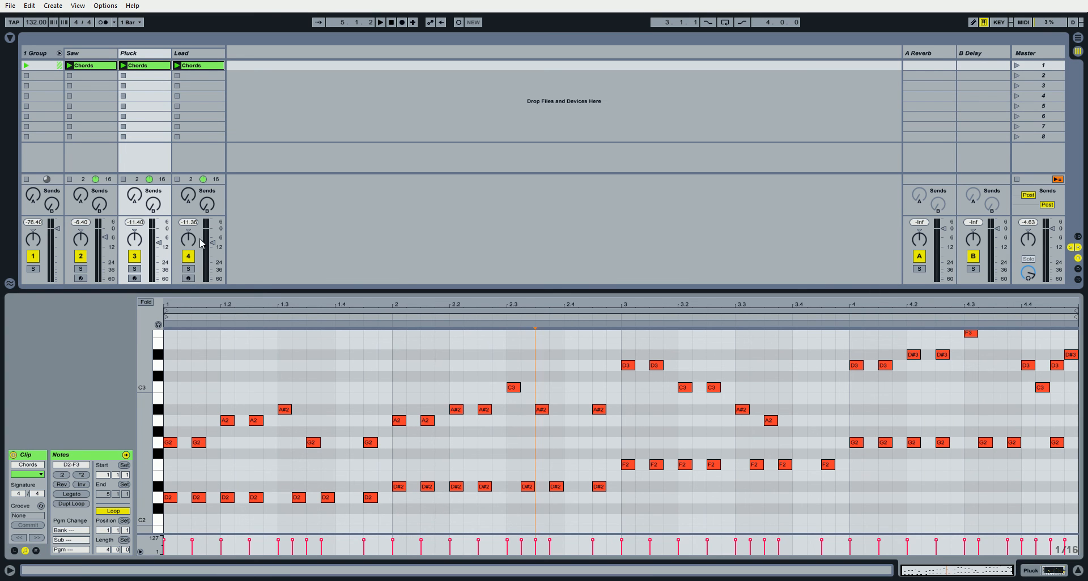
Examine the Lead clip's notes in the G3 to F4 range.
left_click(193, 57)
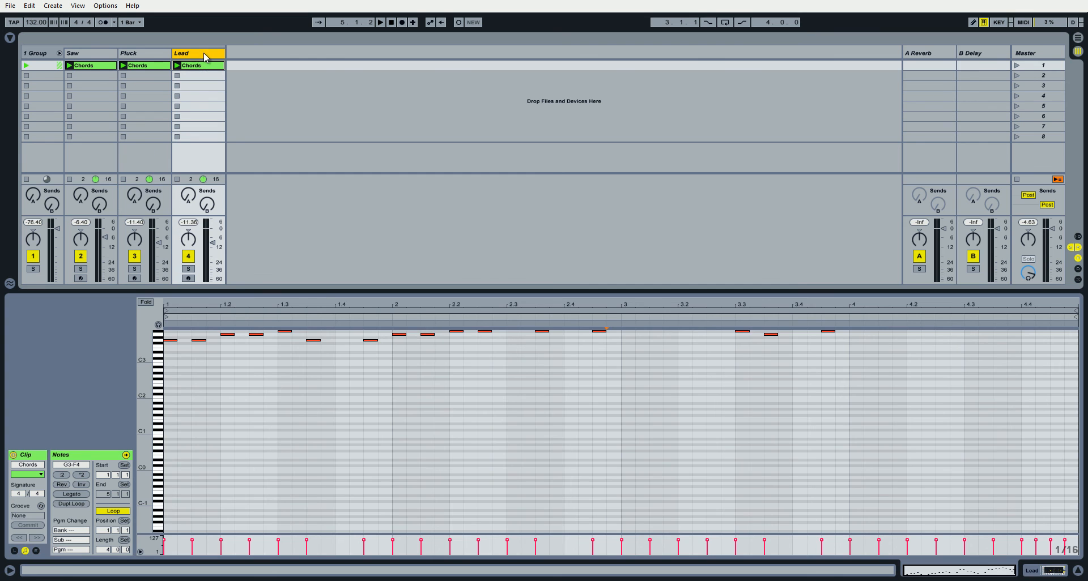
scroll(347, 397, "up", 5)
left_click_drag(142, 429, 143, 428)
left_click(263, 420)
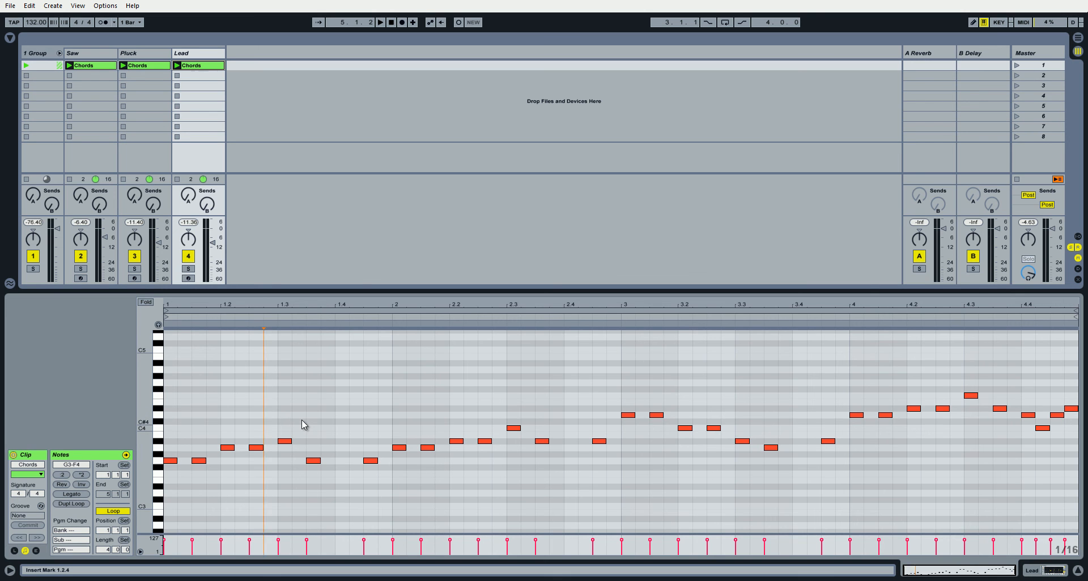